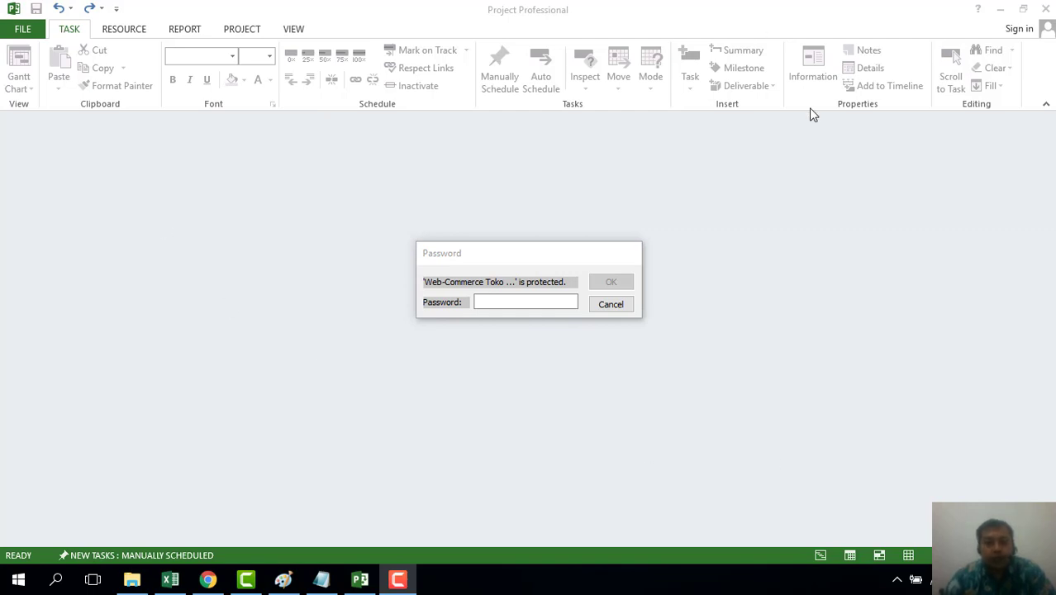
Open the protected Web-Commerce Toko Prima project with full write access by entering its protection password and write-reservation password
left_click(502, 300)
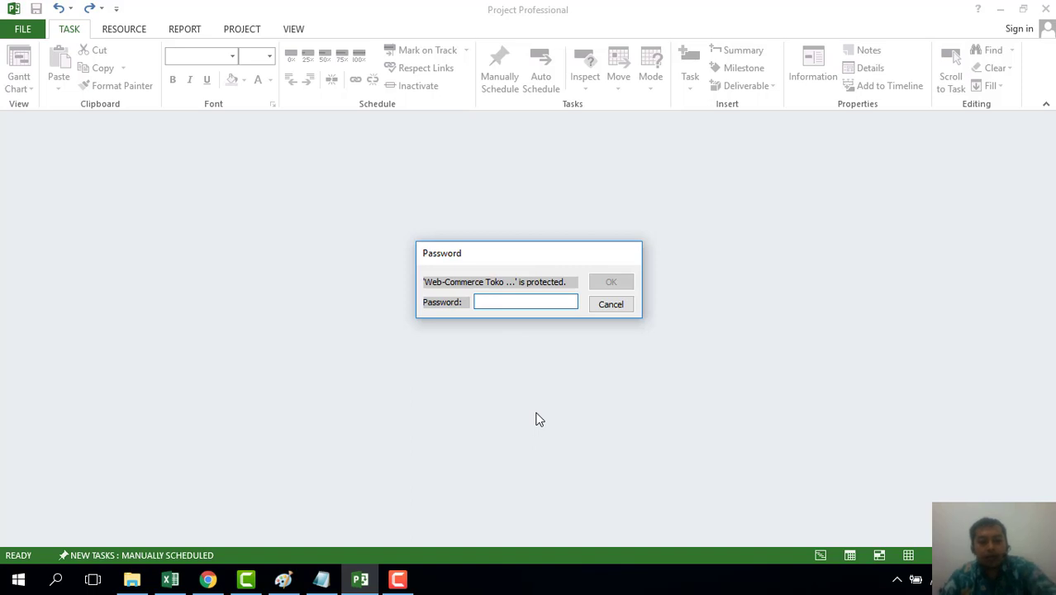
type("••")
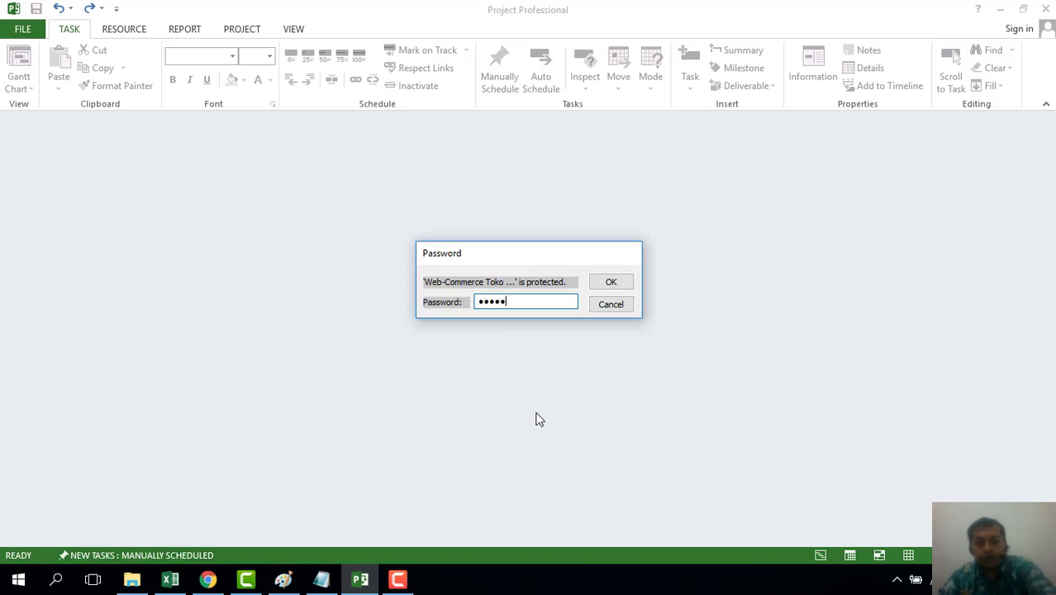
left_click(618, 284)
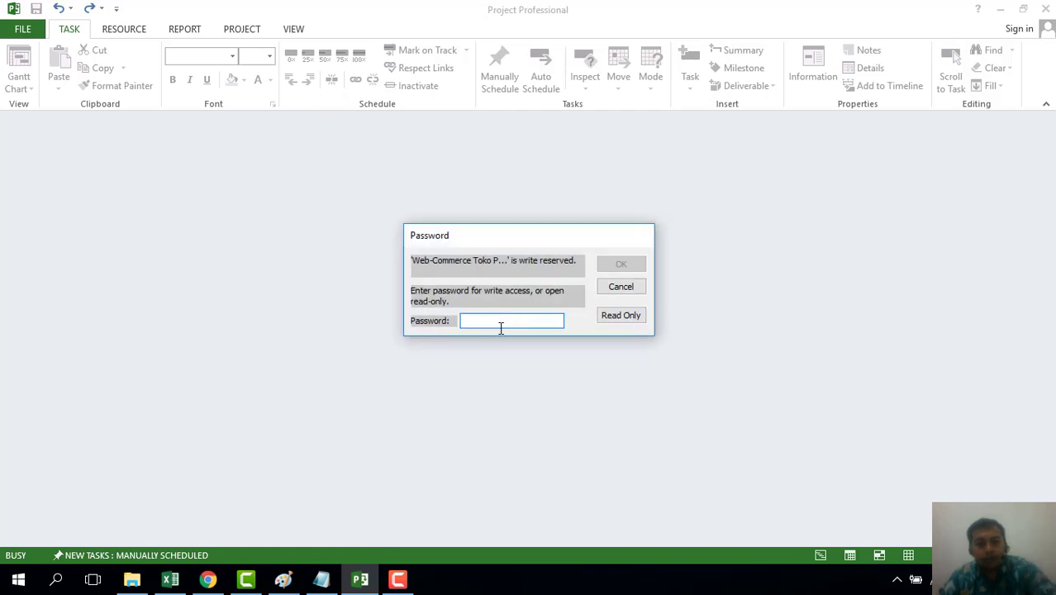
type("••••••")
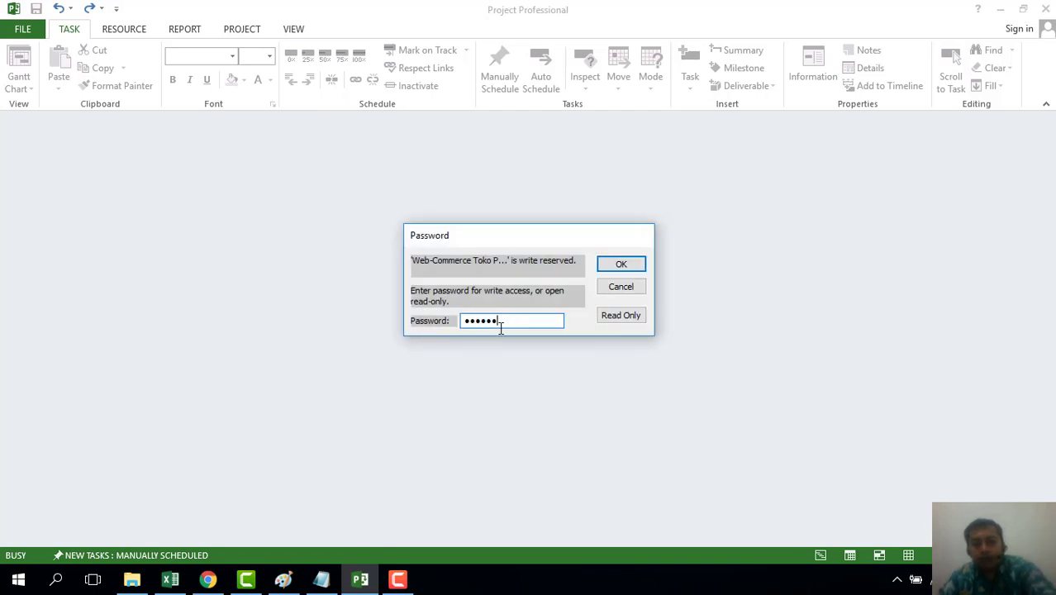
type("•••")
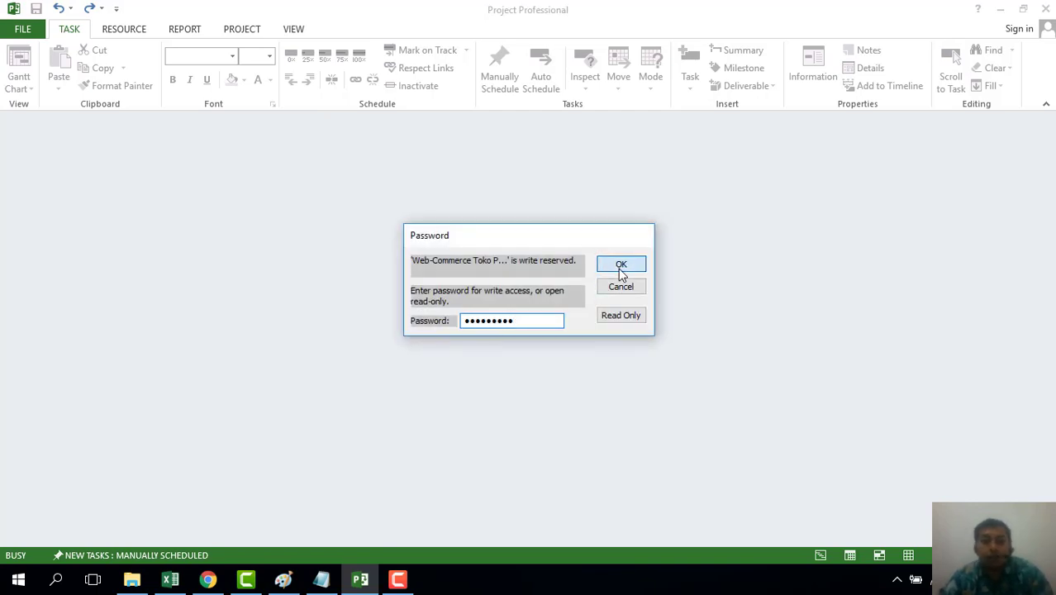
left_click(620, 269)
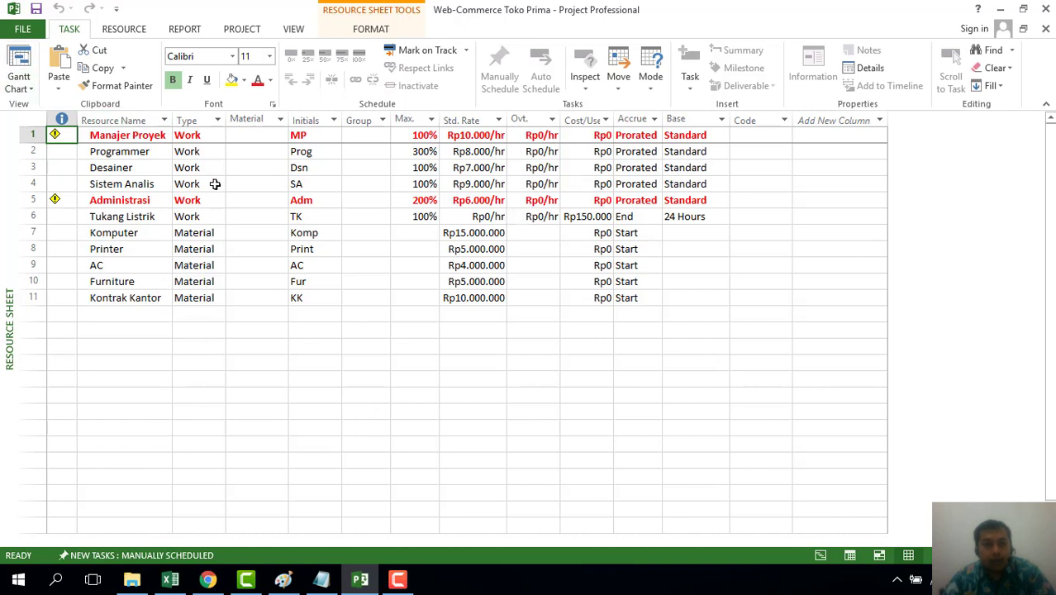
Switch from the resource sheet to the Gantt Chart view and display its Cost table
left_click(32, 89)
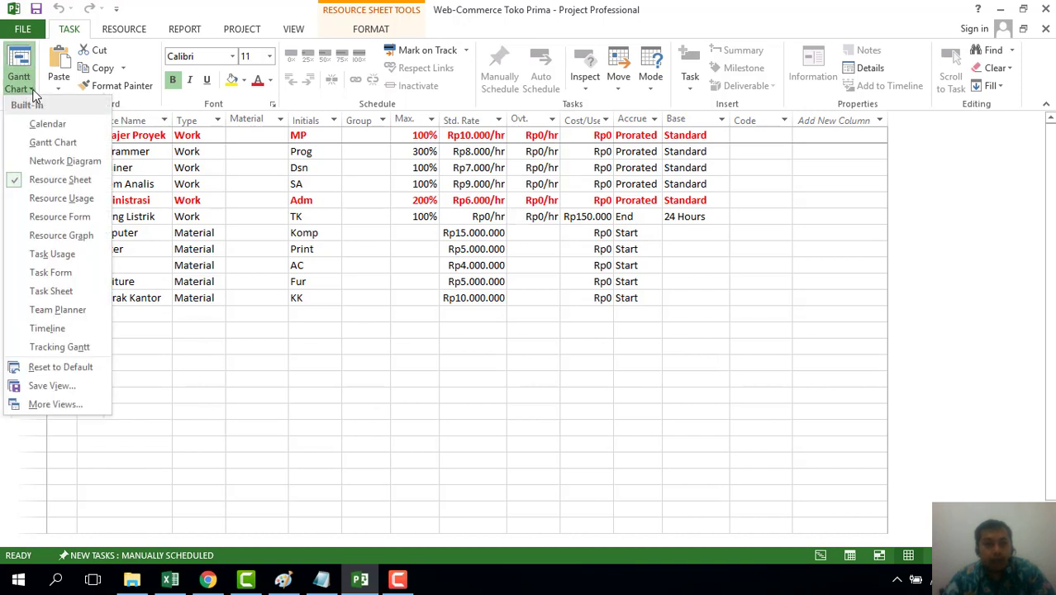
left_click(49, 142)
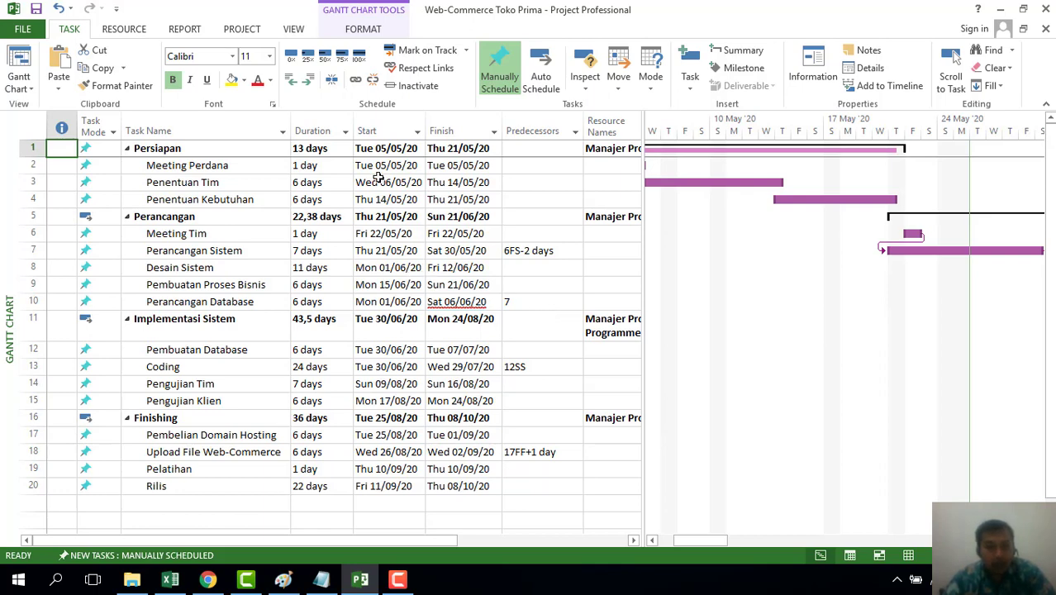
left_click(294, 30)
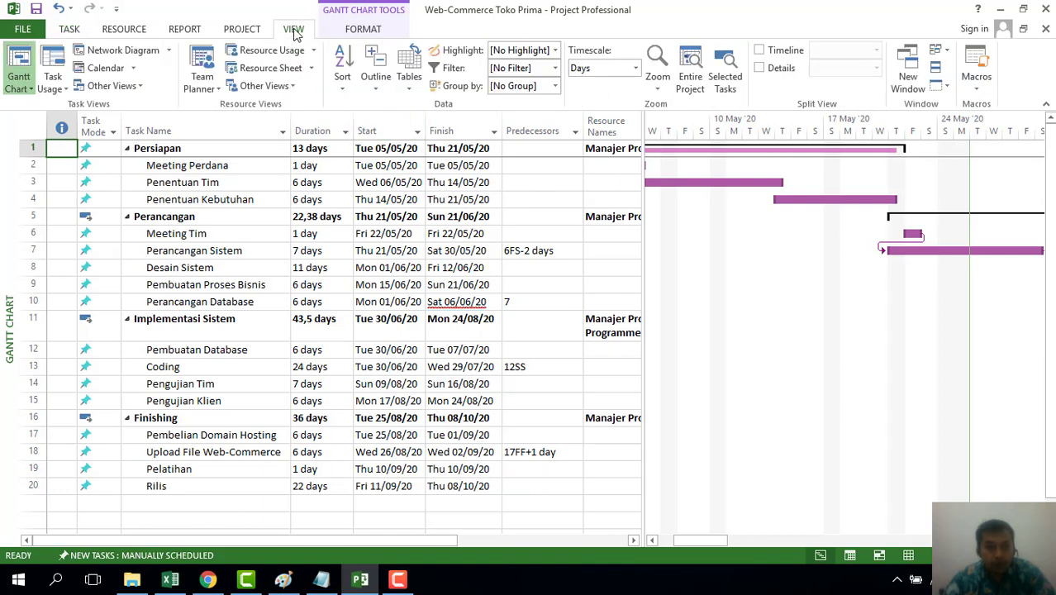
left_click(406, 89)
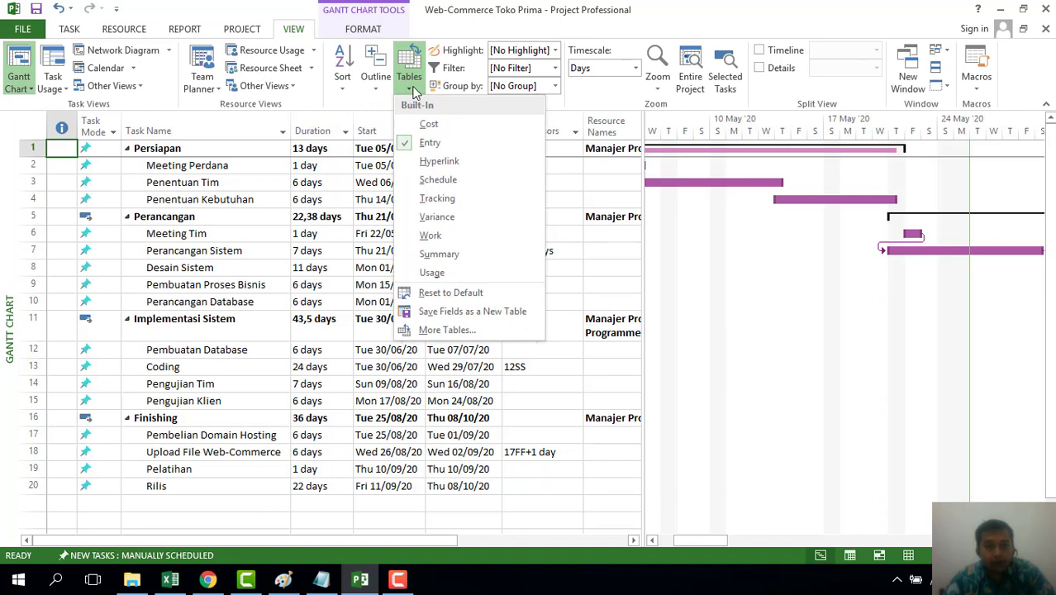
left_click(428, 127)
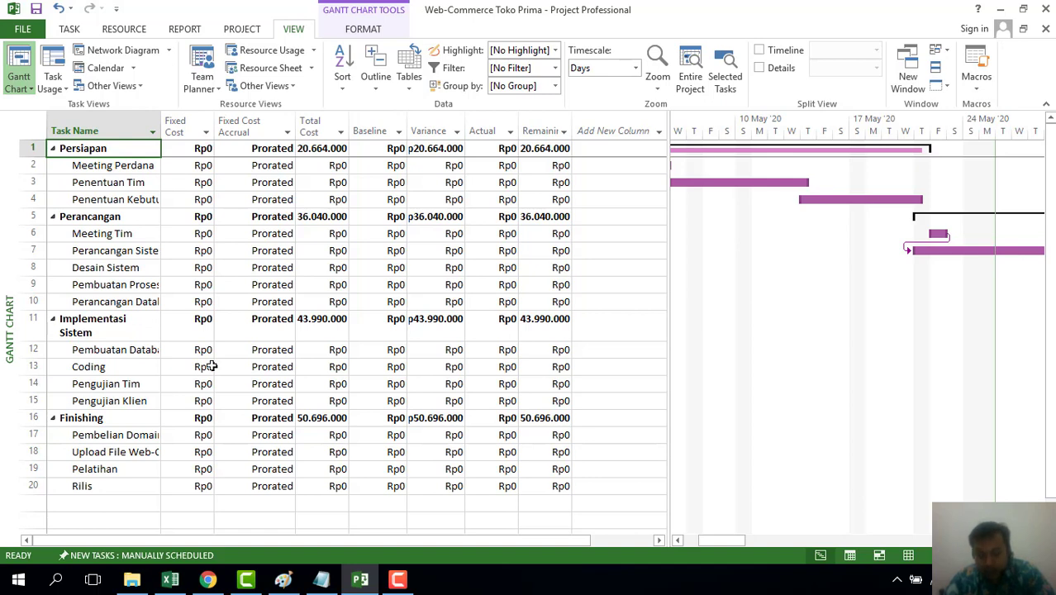
Examine the Fixed Cost Accrual options available for the Persiapan task
left_click(289, 153)
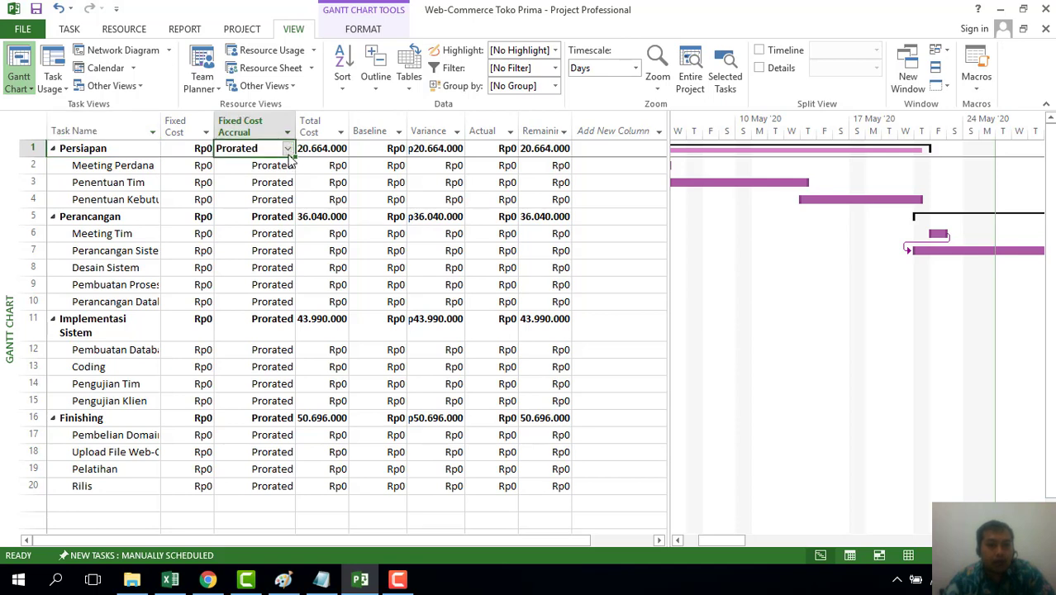
left_click(288, 151)
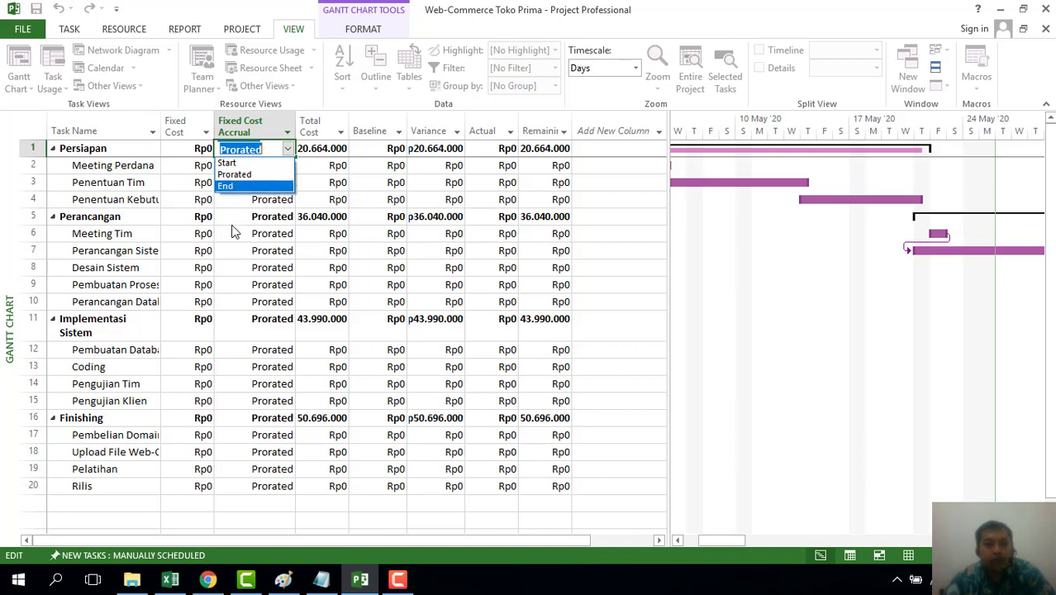
left_click(288, 149)
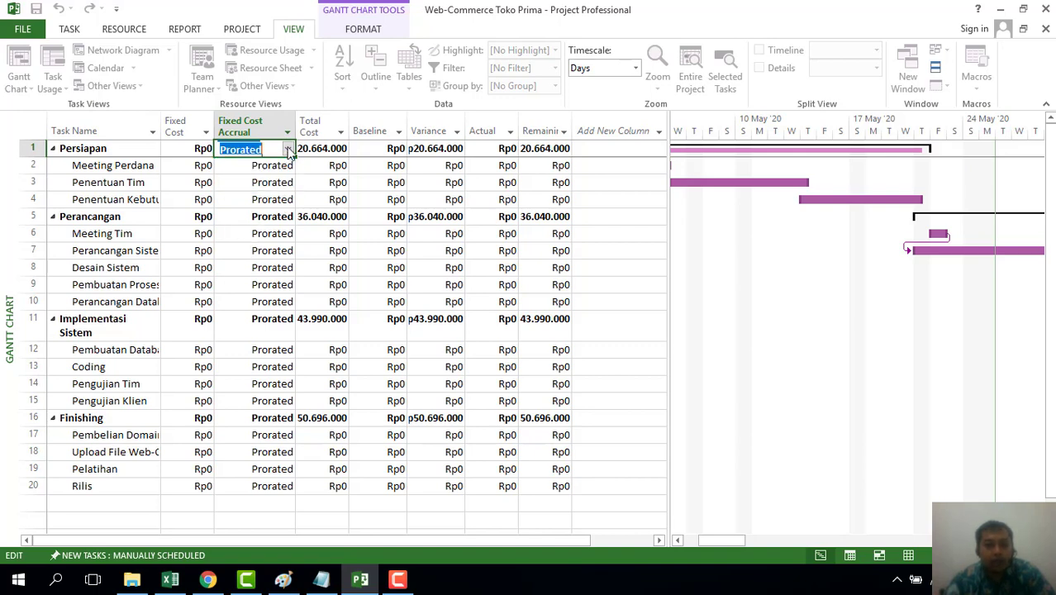
left_click(247, 182)
left_click(275, 151)
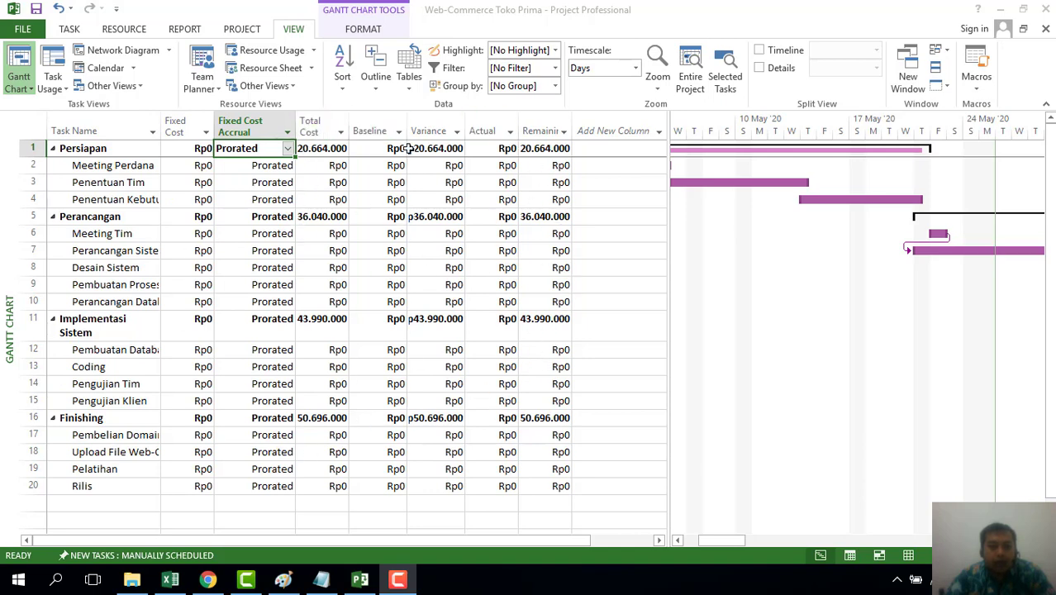
Widen the Total Cost, Variance and Remaining columns so their full amounts fit
left_click_drag(348, 122, 369, 121)
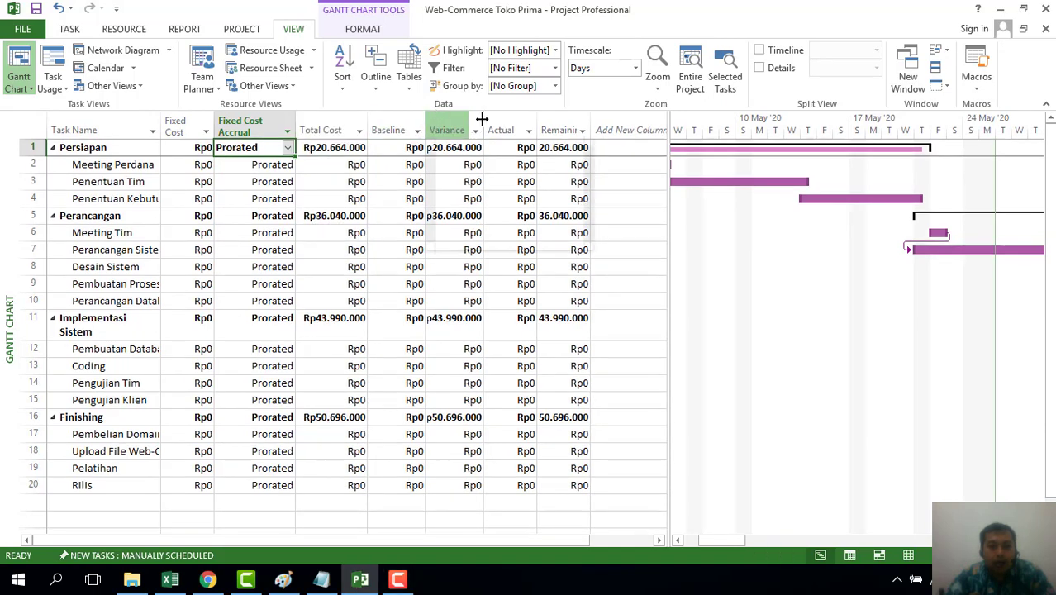
left_click_drag(482, 120, 497, 120)
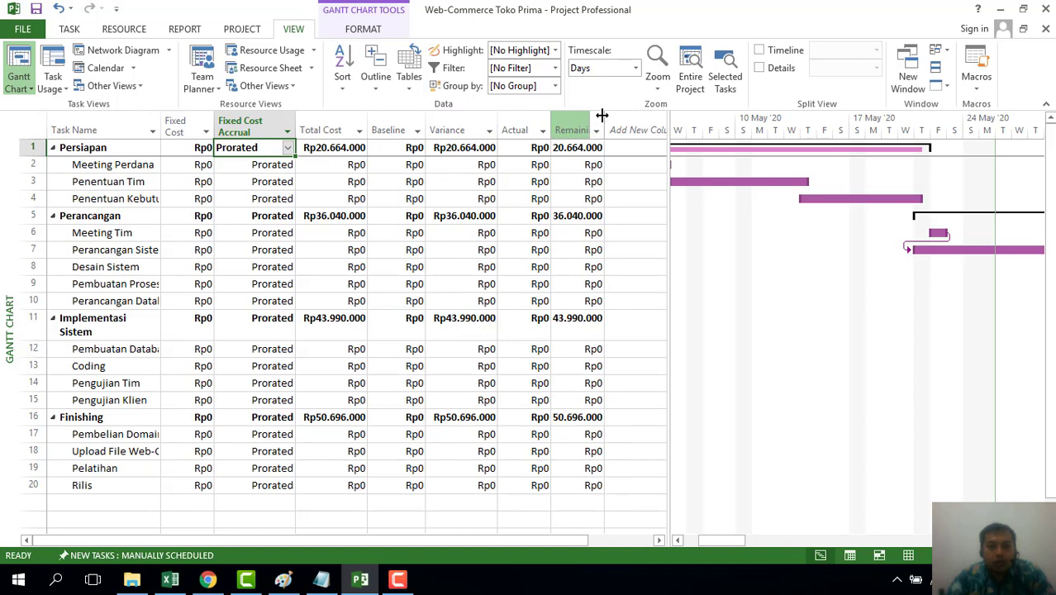
left_click_drag(603, 115, 623, 115)
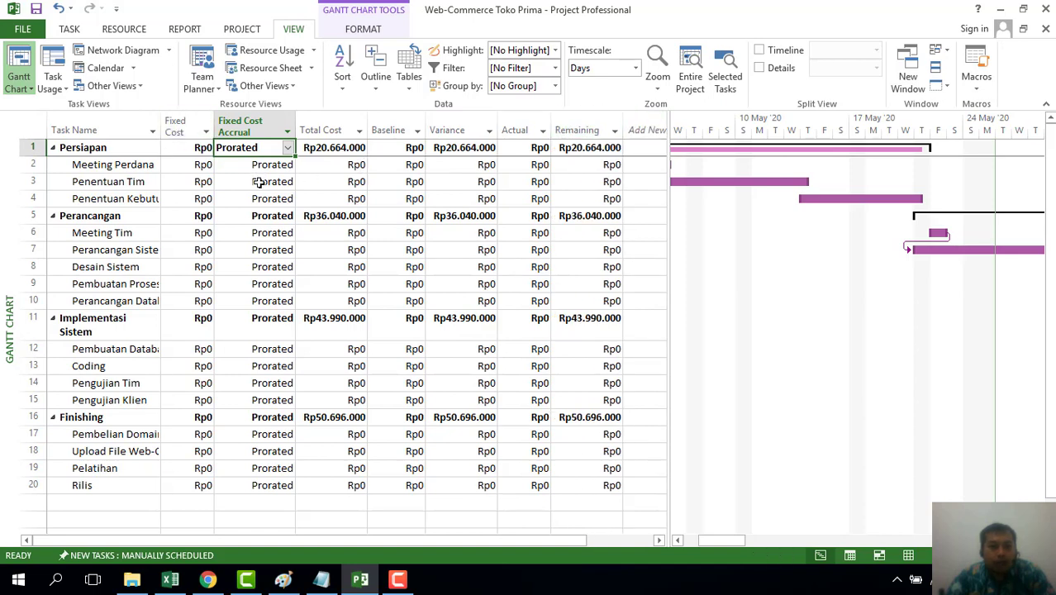
Display the Tracking table and set the Persiapan summary task's % Complete to 100%
left_click(409, 83)
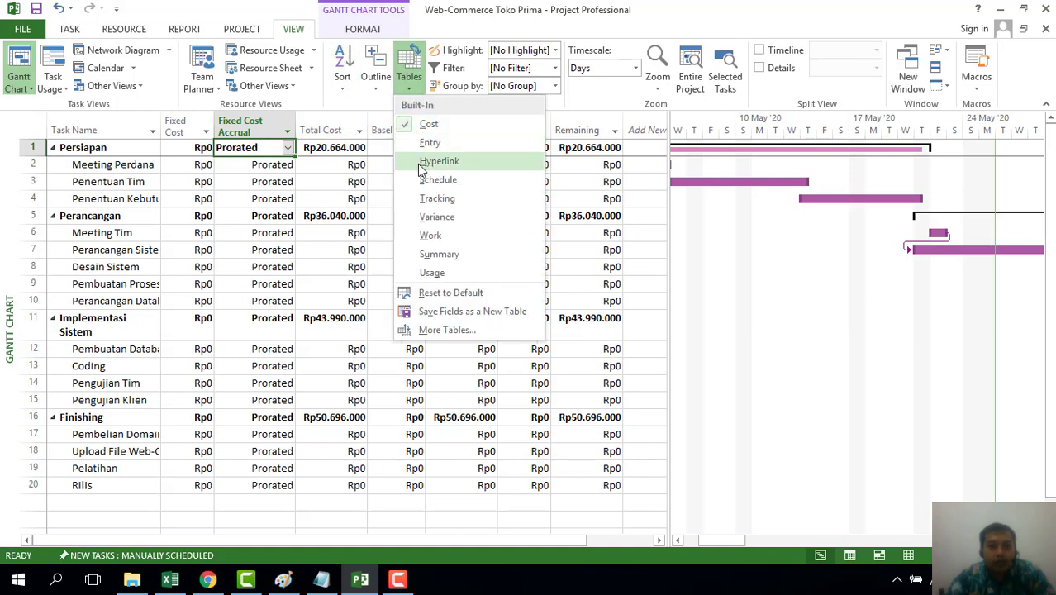
left_click(419, 203)
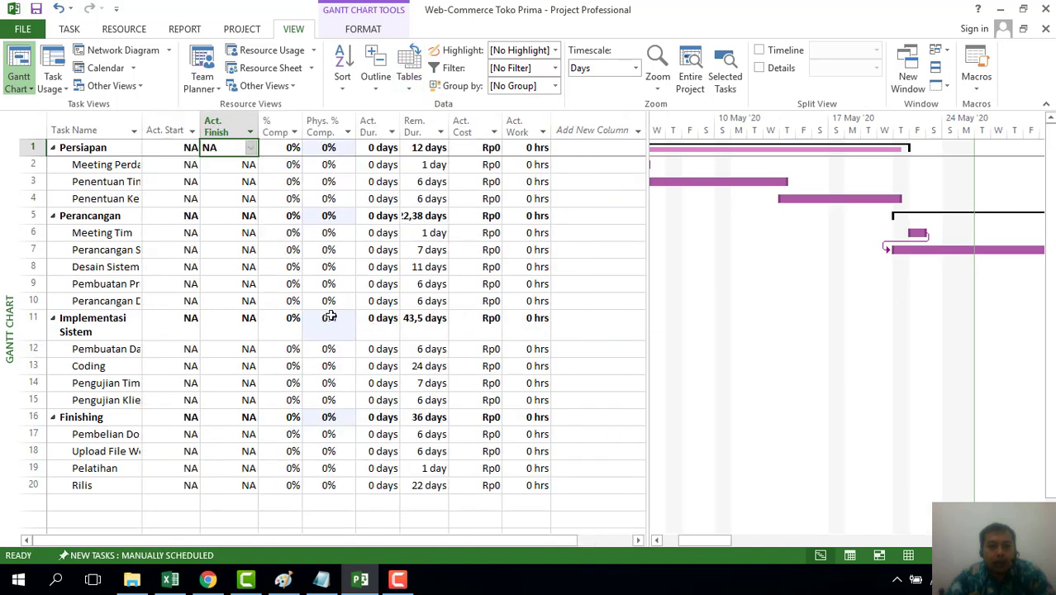
left_click(277, 148)
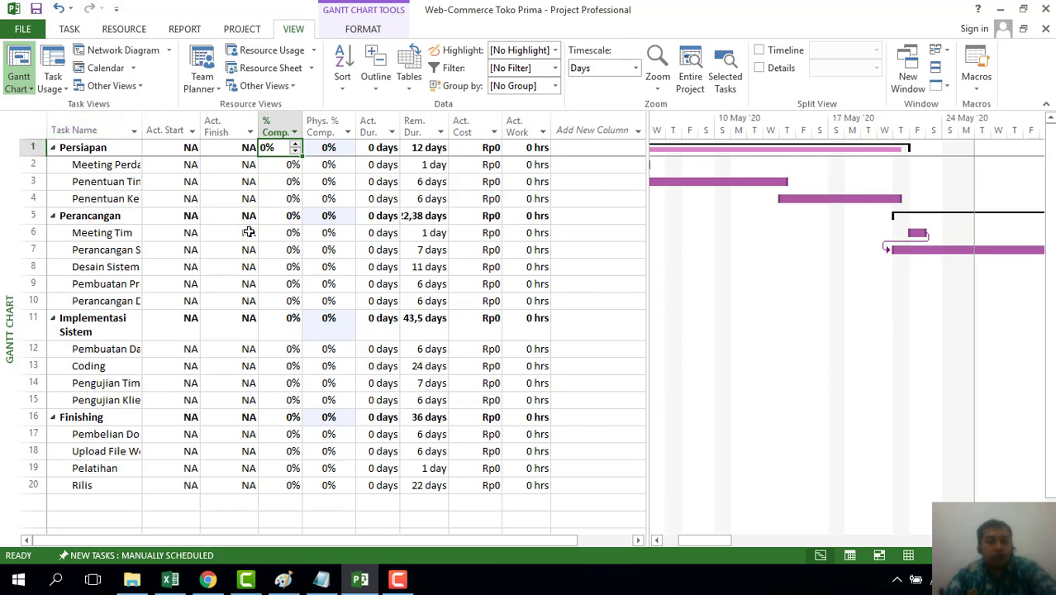
type("100")
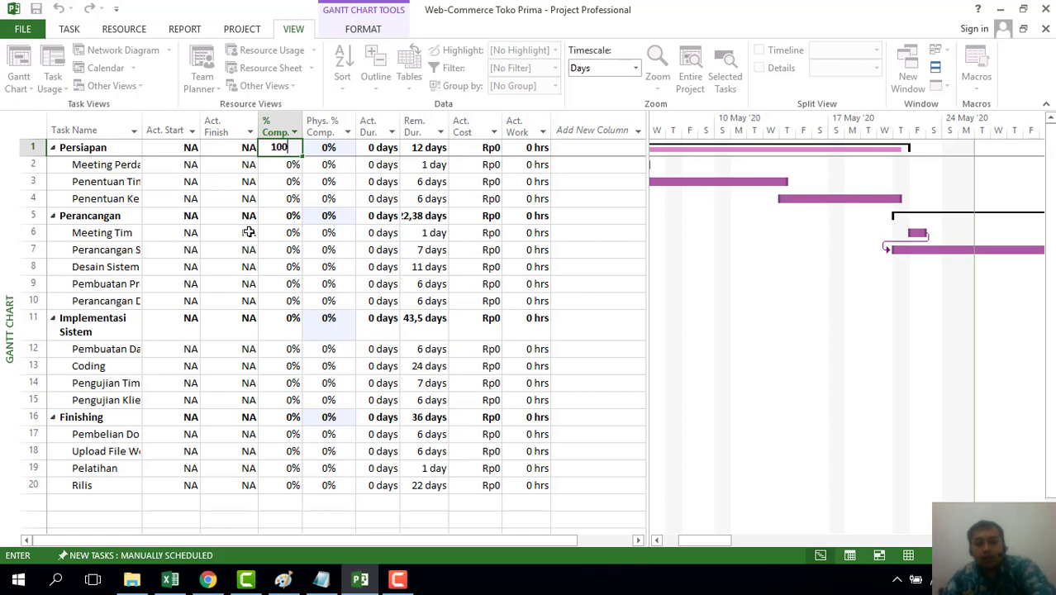
key("Return")
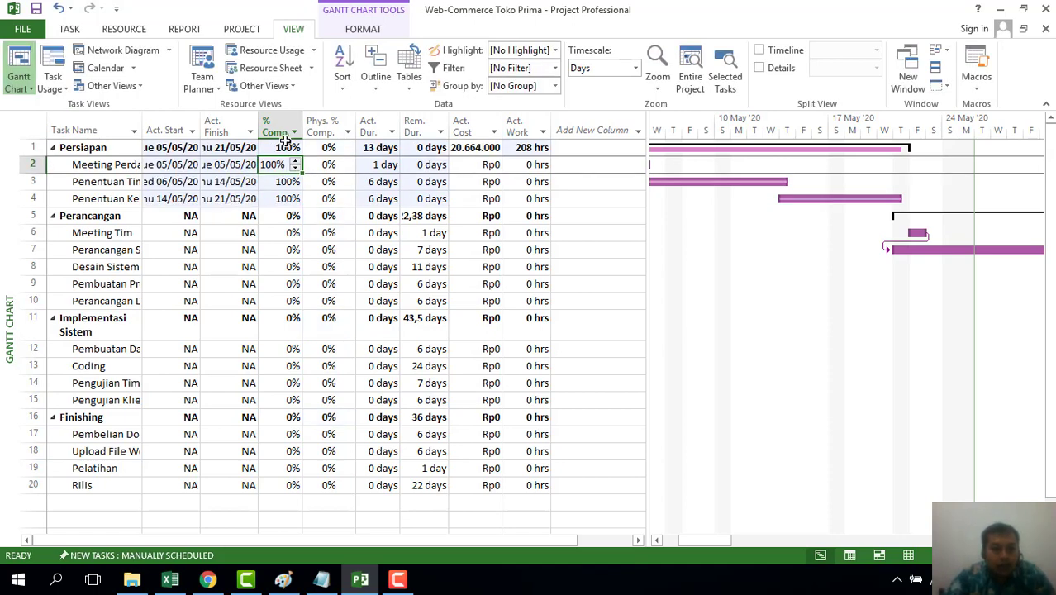
Set the % Complete of the Meeting Tim task under Perancangan to 100%
left_click(283, 234)
type("1")
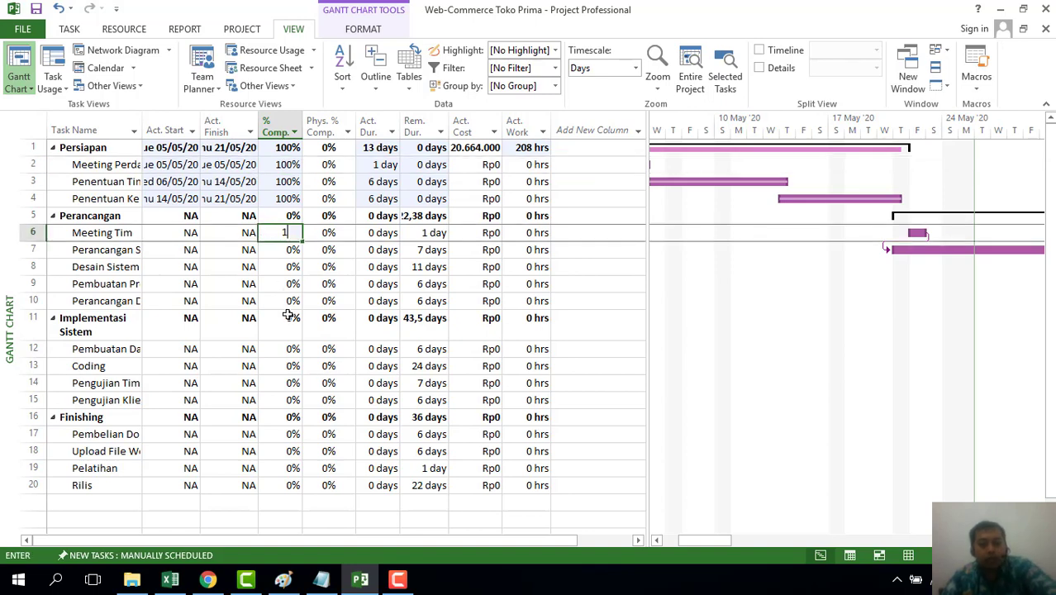
type("00")
key("Return")
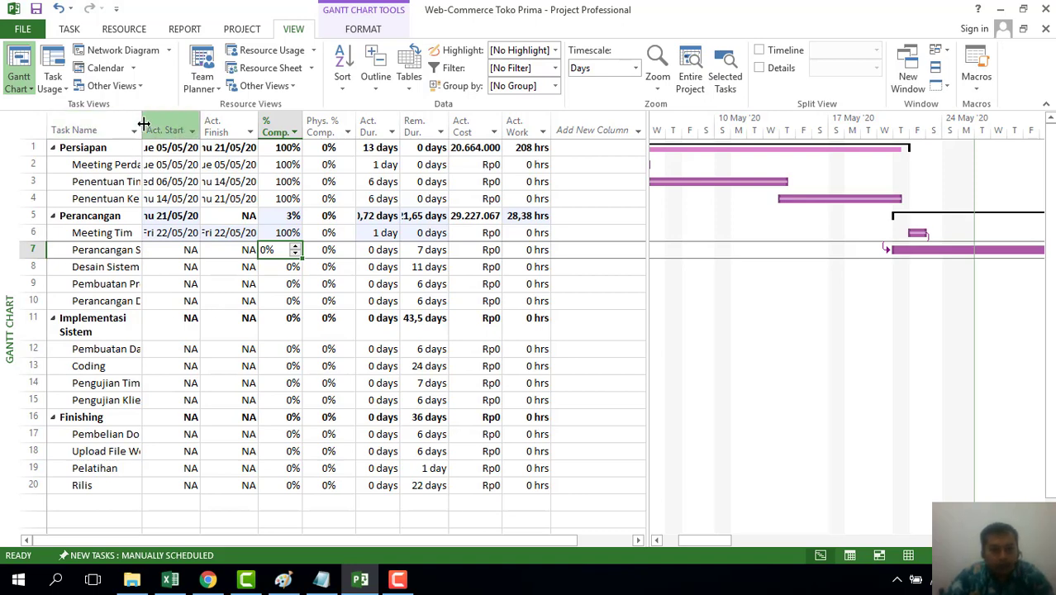
Widen the Task Name column and set % Complete to 50% for both Perancangan Sistem and Desain Sistem
mouse_move(144, 124)
left_mouse_down()
mouse_move(184, 124)
mouse_move(161, 123)
left_mouse_up()
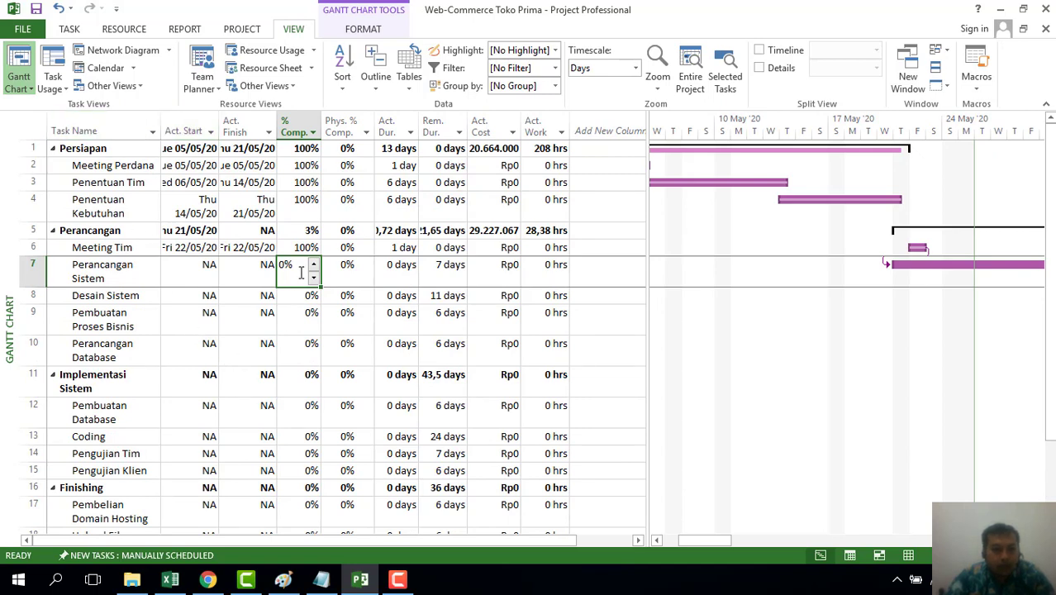
type("50")
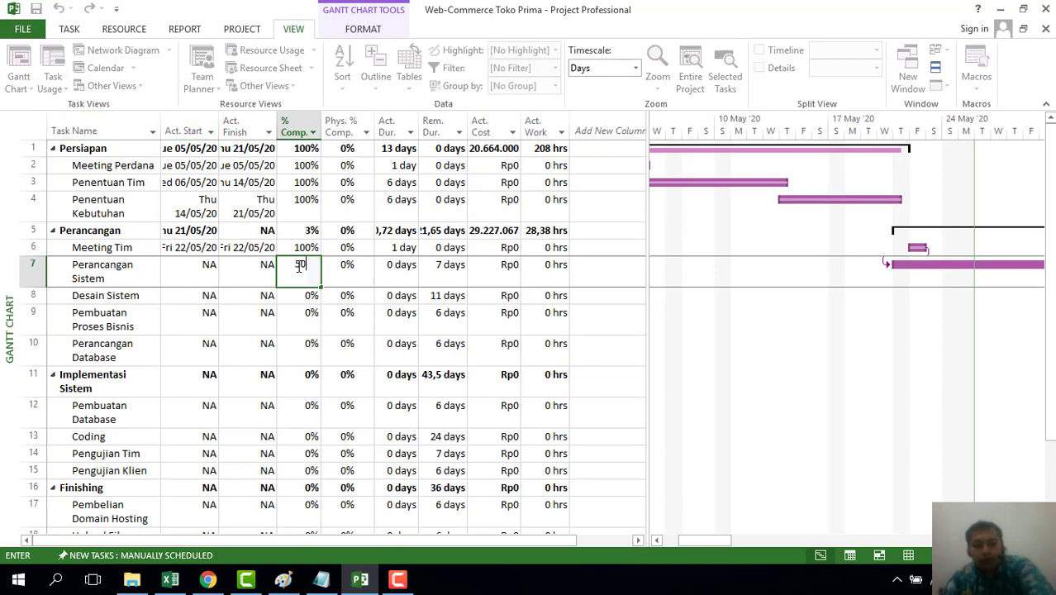
key("Return")
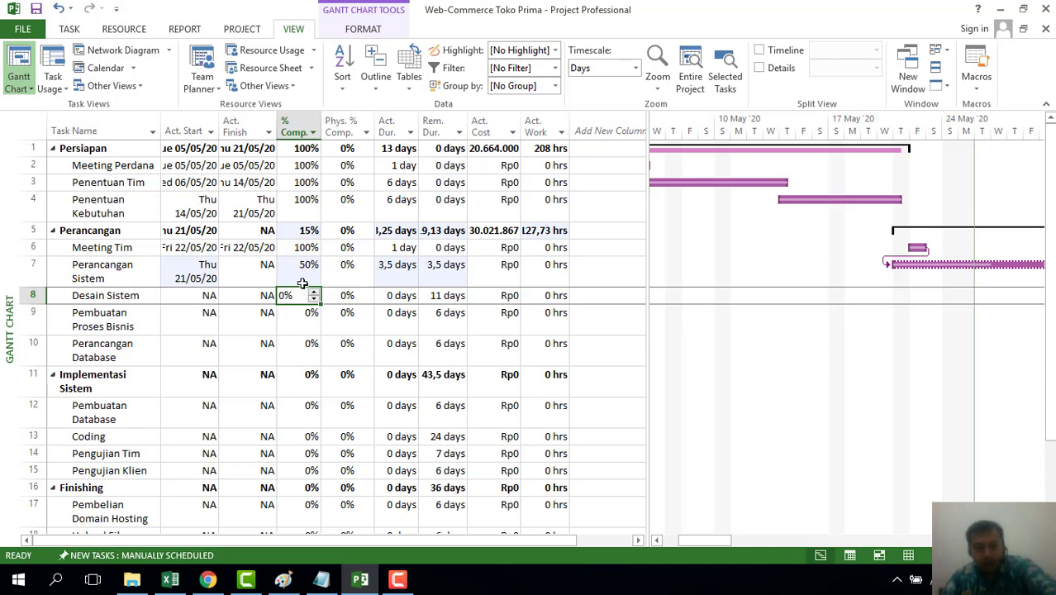
type("50")
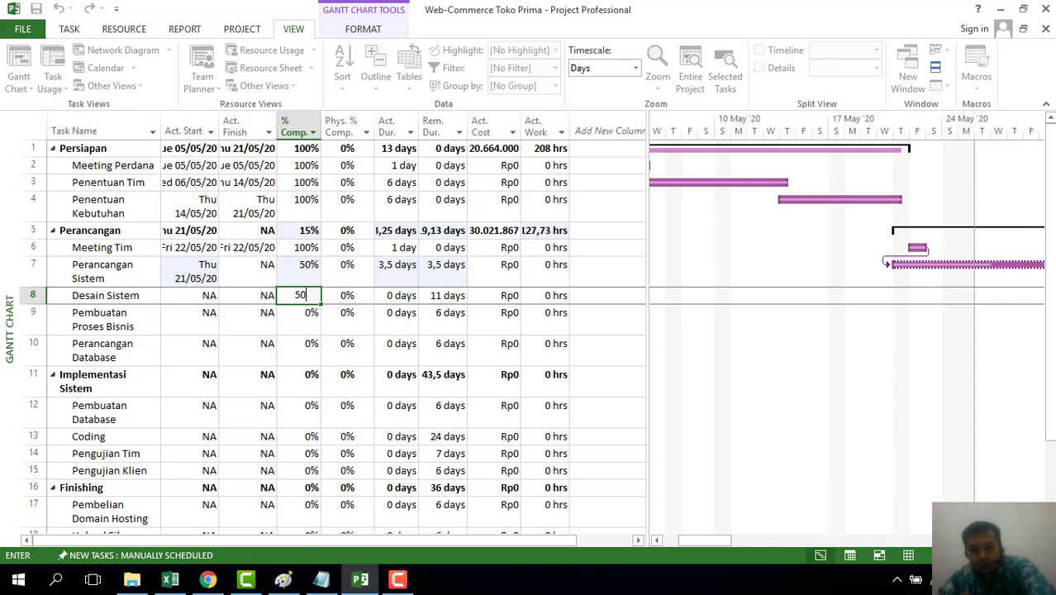
key("Return")
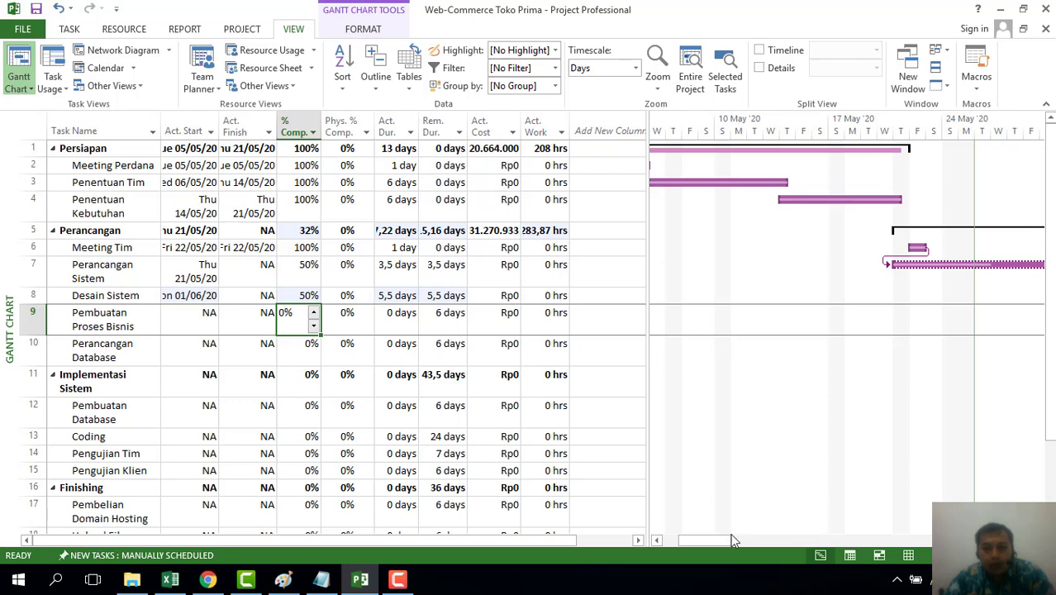
Switch the Gantt Chart's table back to Cost to compare actual and remaining costs
mouse_move(722, 543)
left_mouse_down()
mouse_move(681, 541)
mouse_move(746, 539)
mouse_move(701, 538)
left_mouse_up()
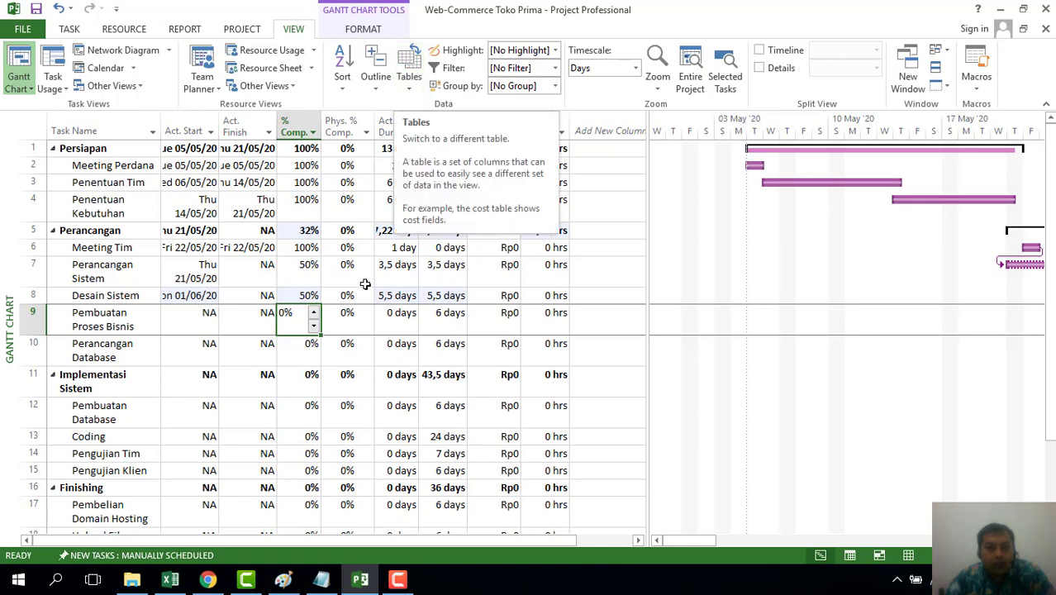
left_click(411, 91)
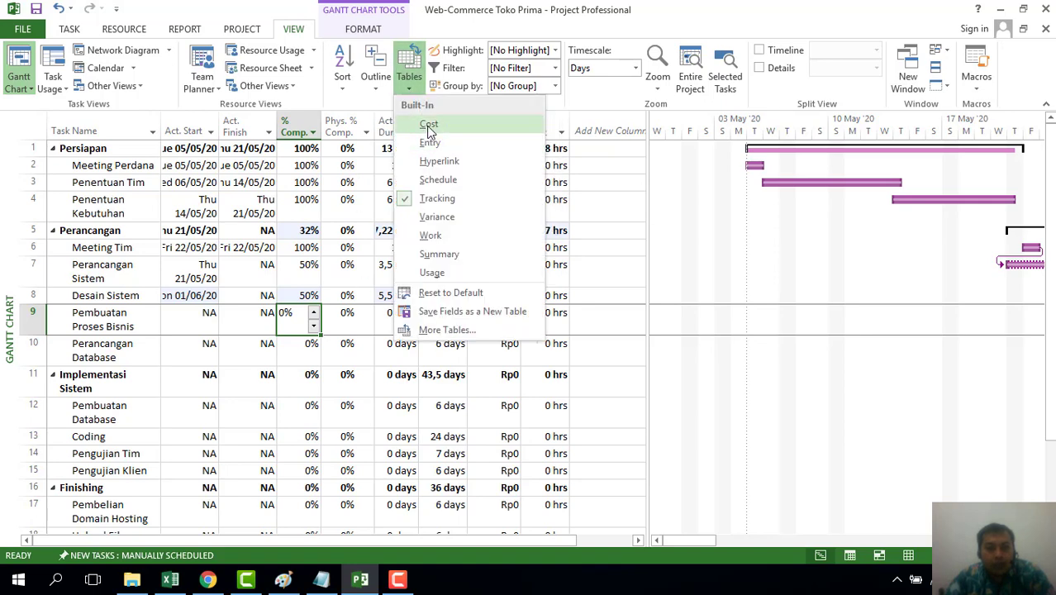
left_click(428, 125)
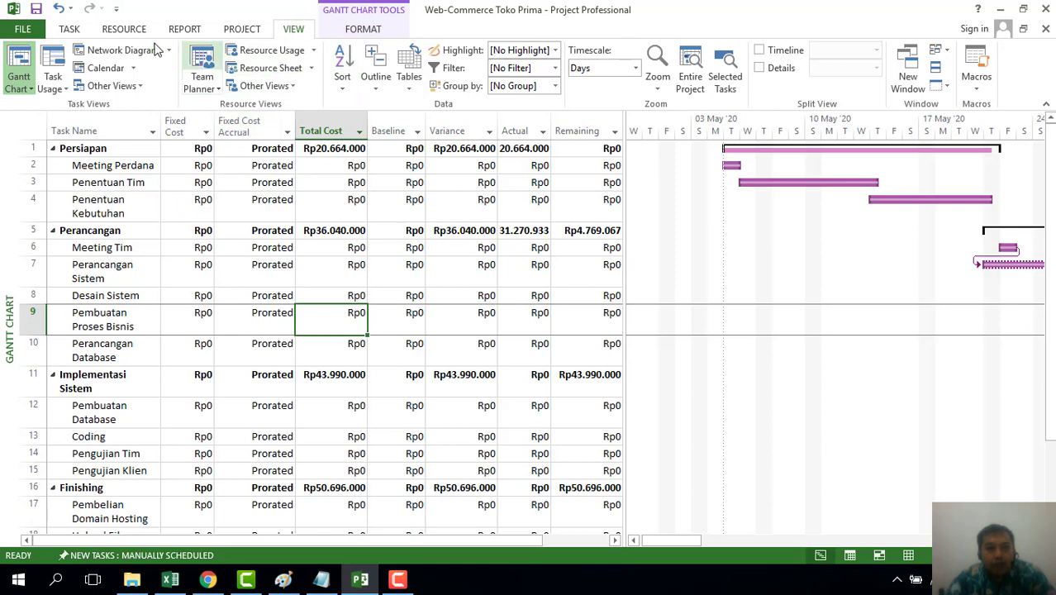
Assign 1 unit of the Komputer resource to the Persiapan summary task
left_click(124, 29)
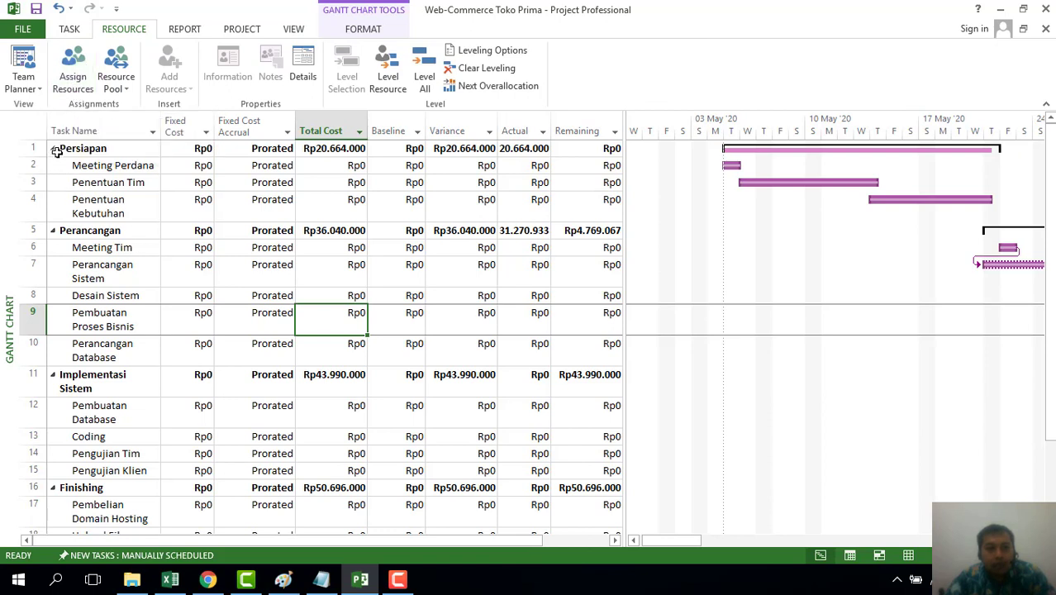
left_click(59, 152)
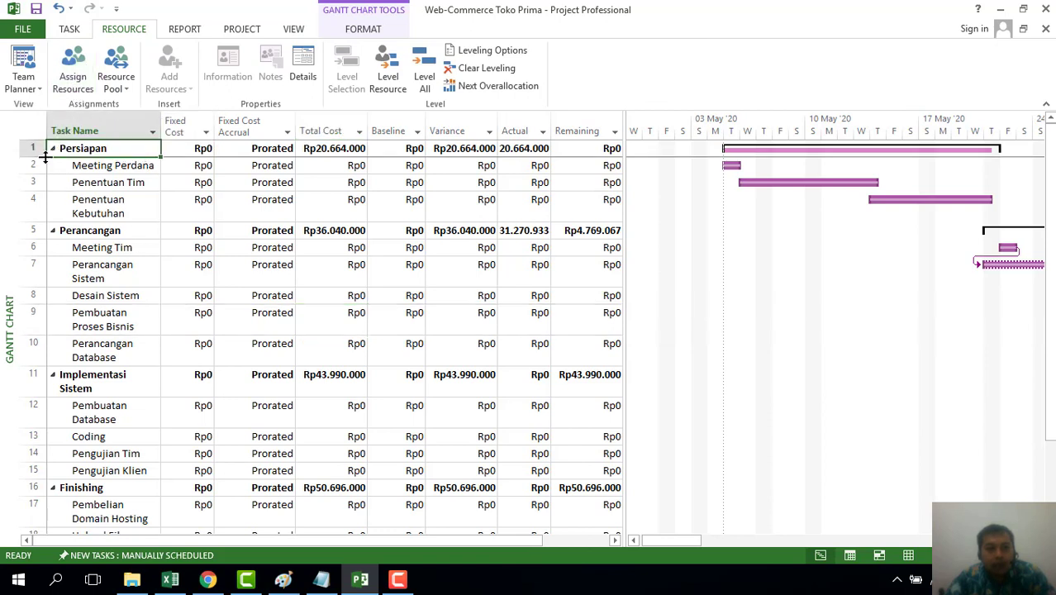
left_click(26, 148)
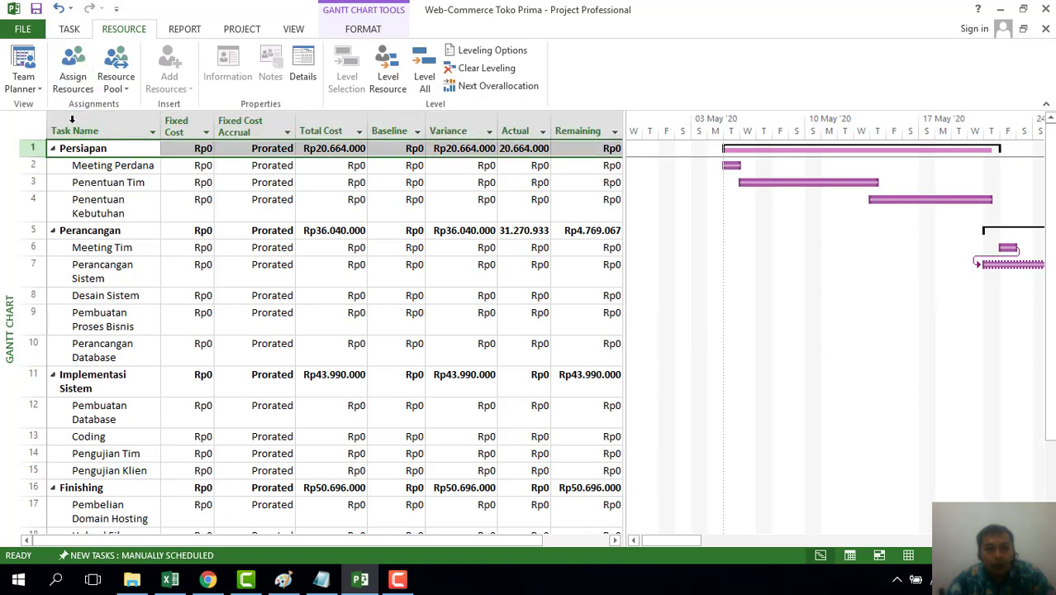
left_click(72, 76)
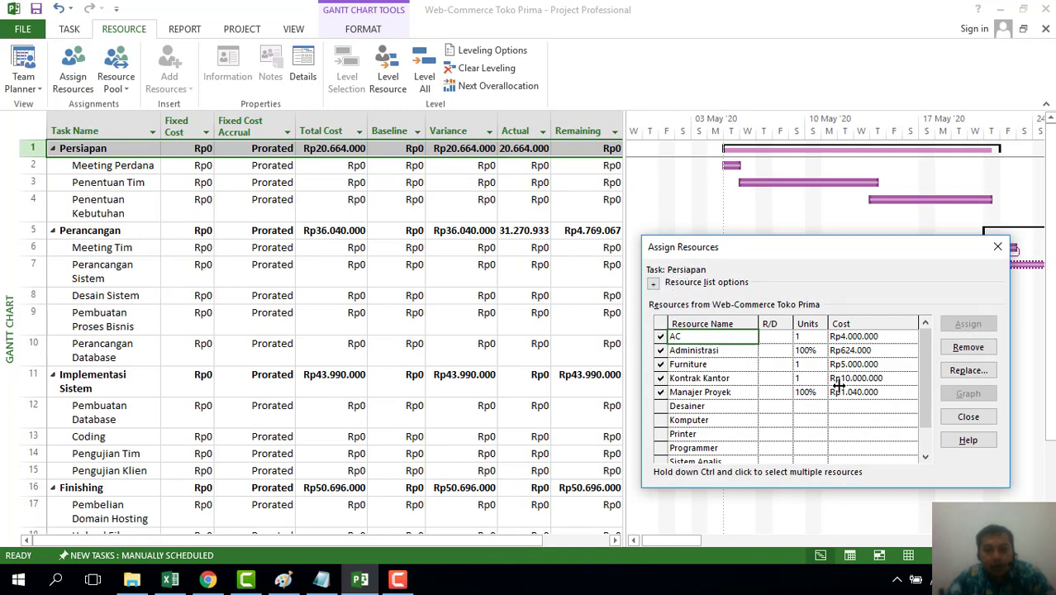
scroll(944, 411, "down", 2)
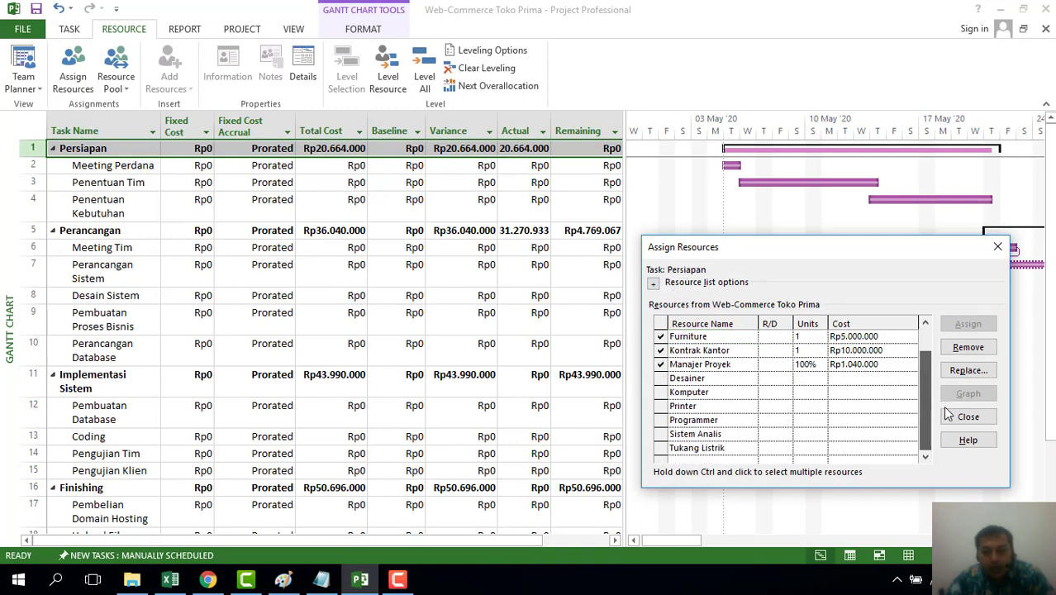
left_click(687, 393)
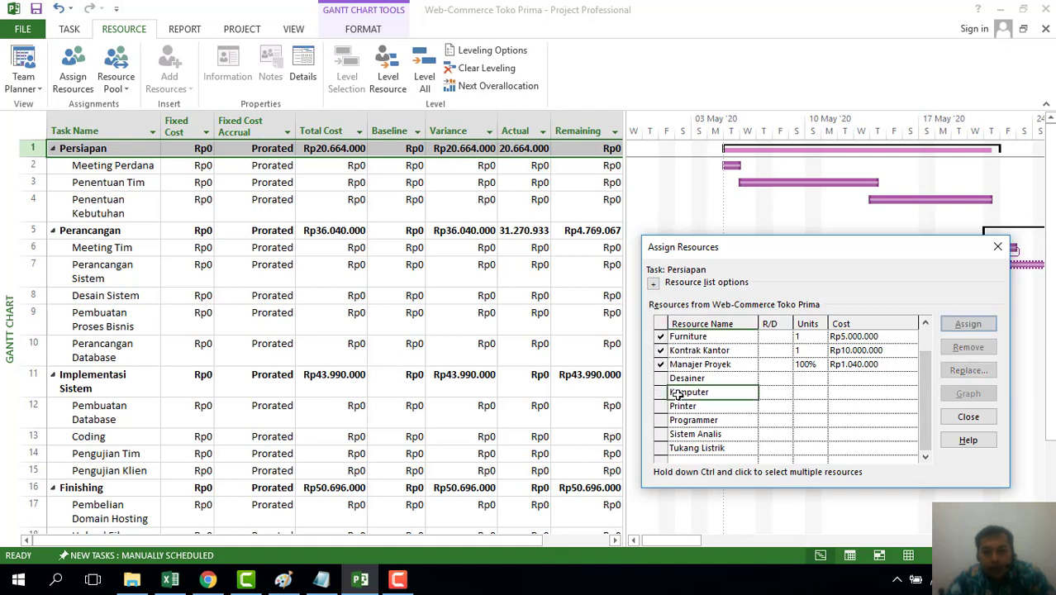
left_click(819, 391)
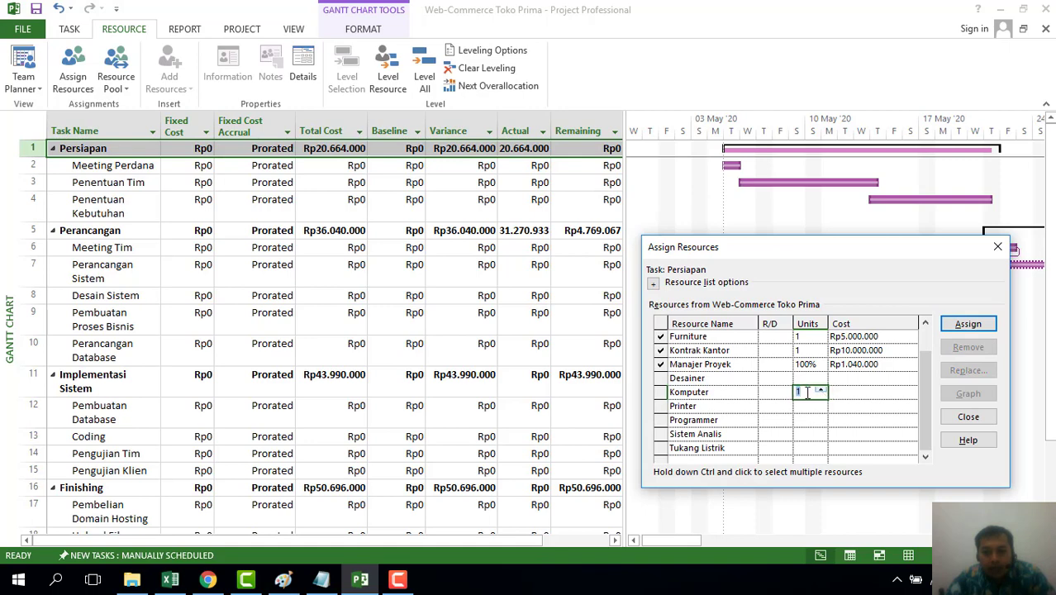
left_click(967, 323)
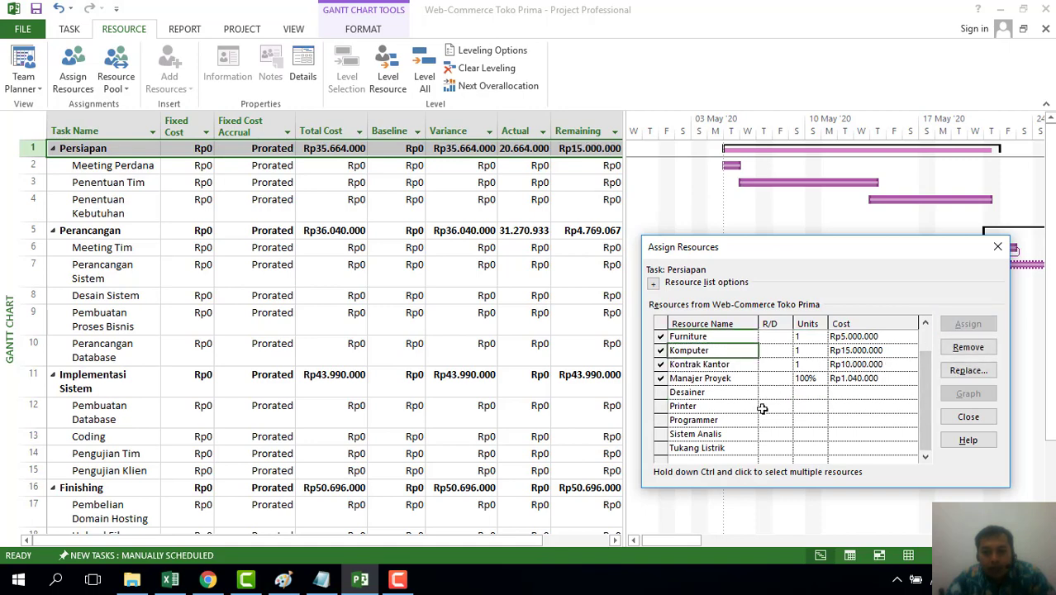
Assign 1 unit of the Printer resource to the Persiapan summary task and close the resource assignment dialog
left_click(320, 151)
left_click(661, 408)
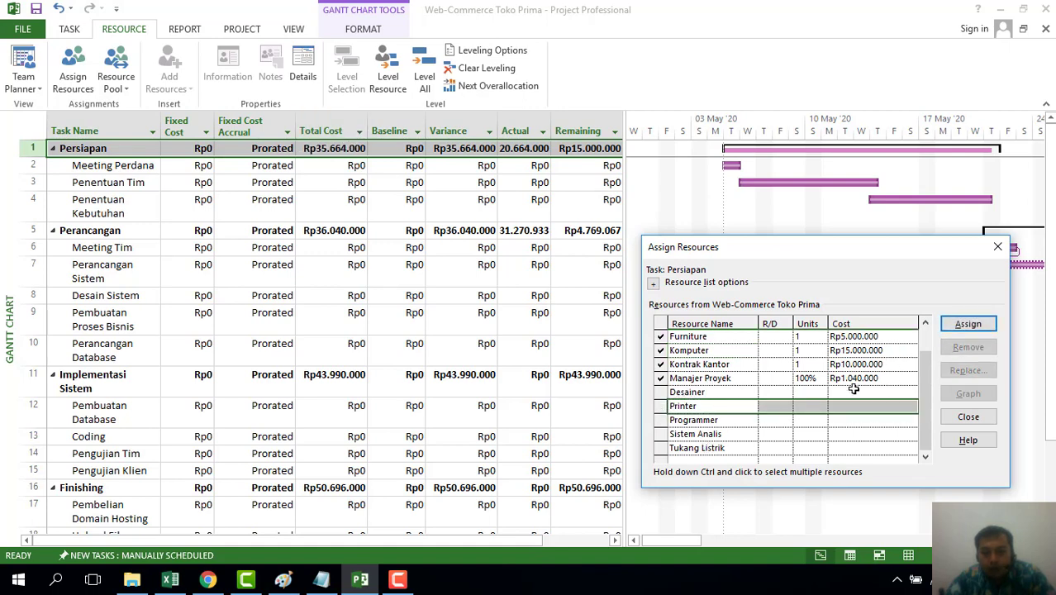
left_click(814, 406)
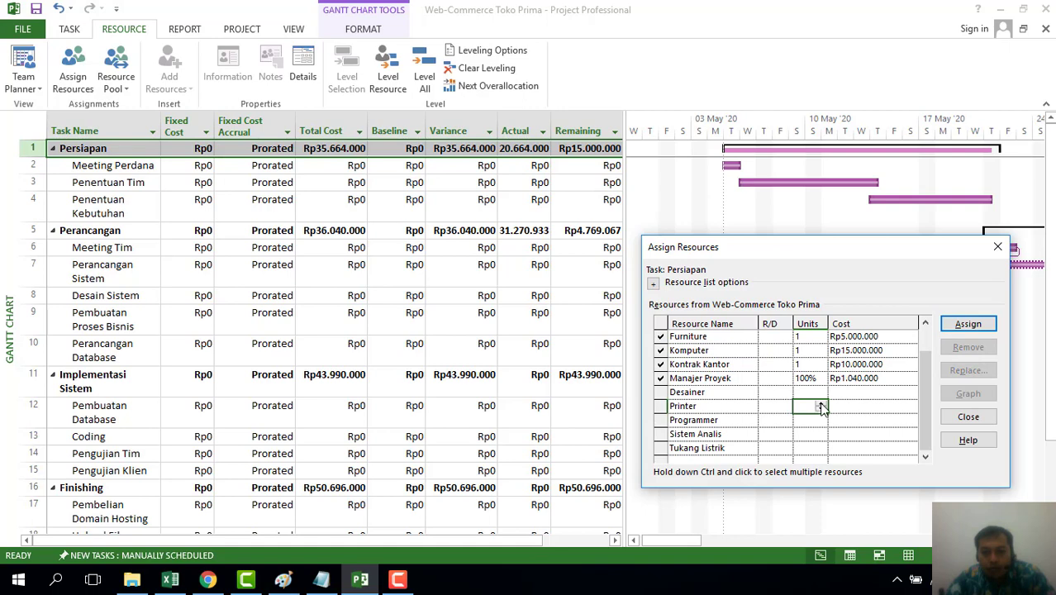
left_click(970, 327)
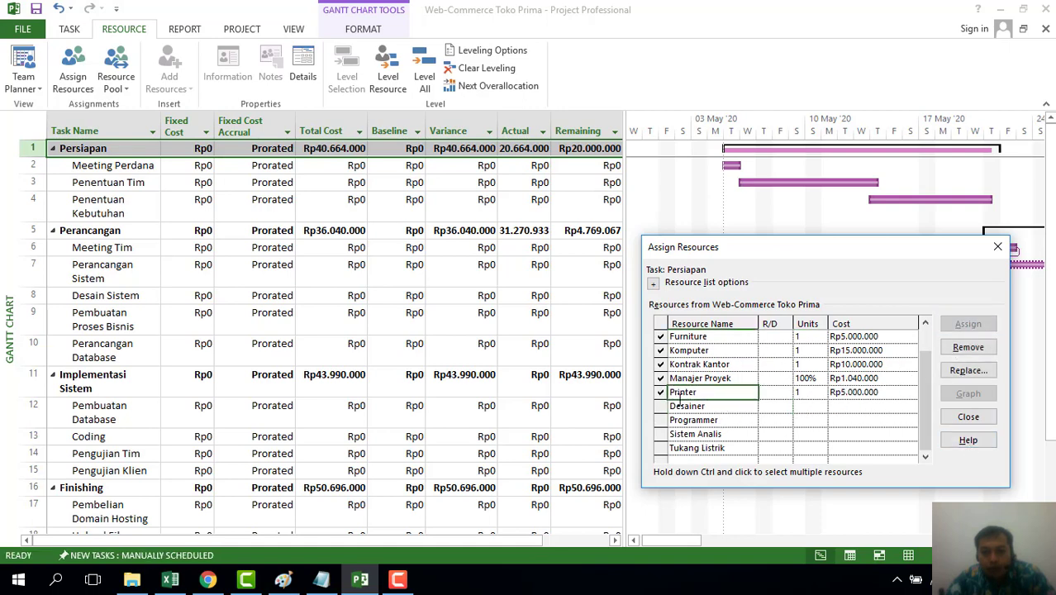
left_click(969, 417)
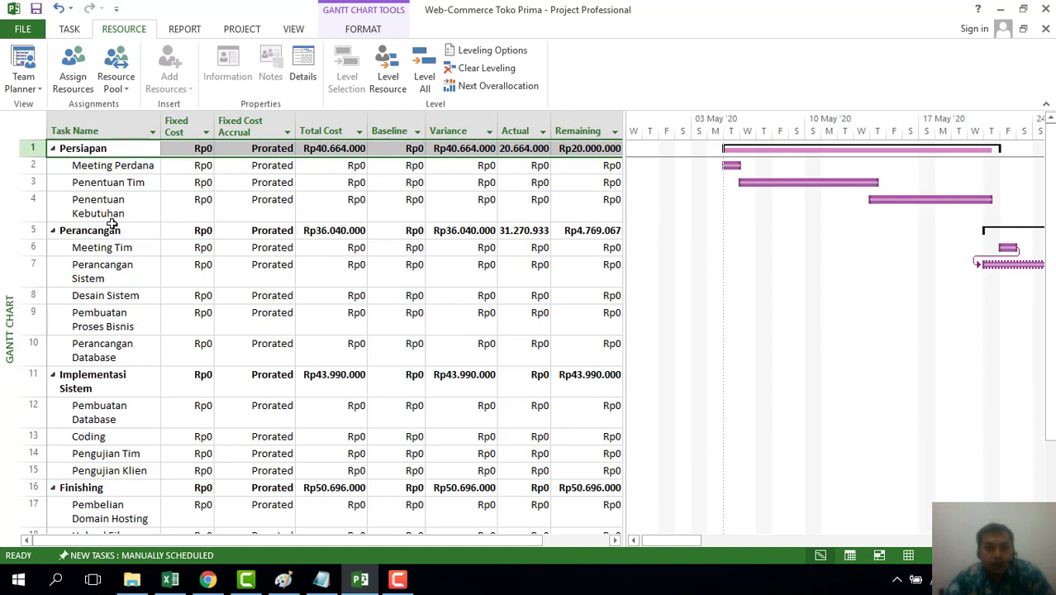
Assign the Tukang Listrik resource at 100% units to the Perancangan summary task, then close the assignment dialog
left_click(36, 228)
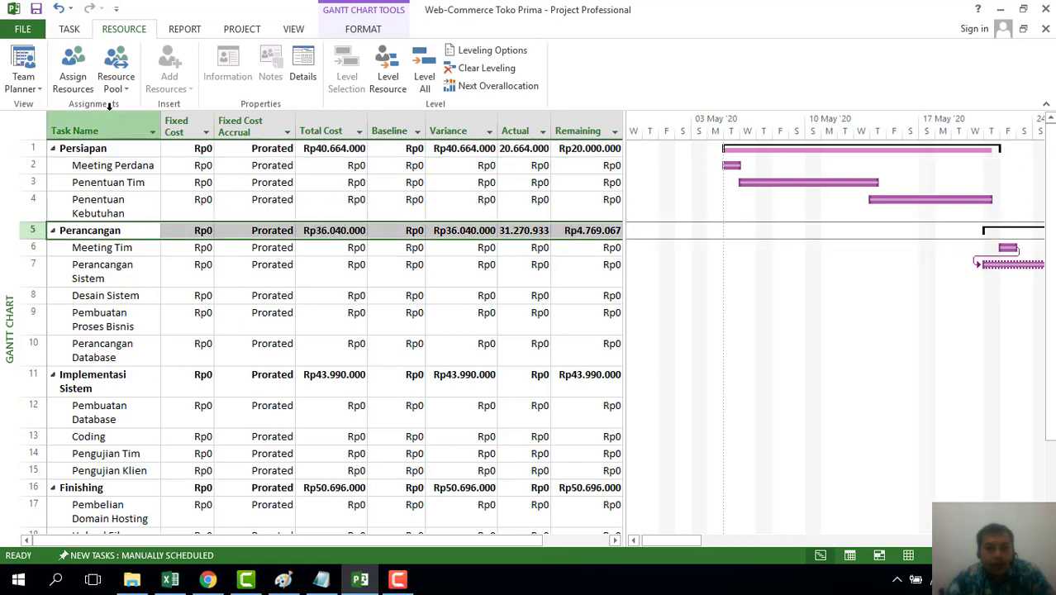
left_click(73, 81)
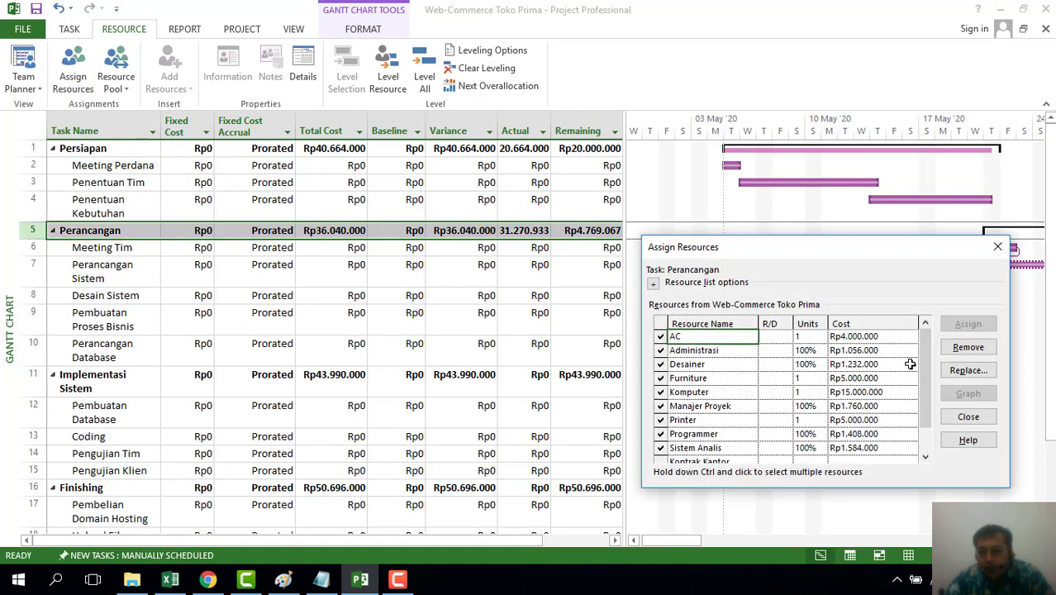
scroll(924, 349, "down", 2)
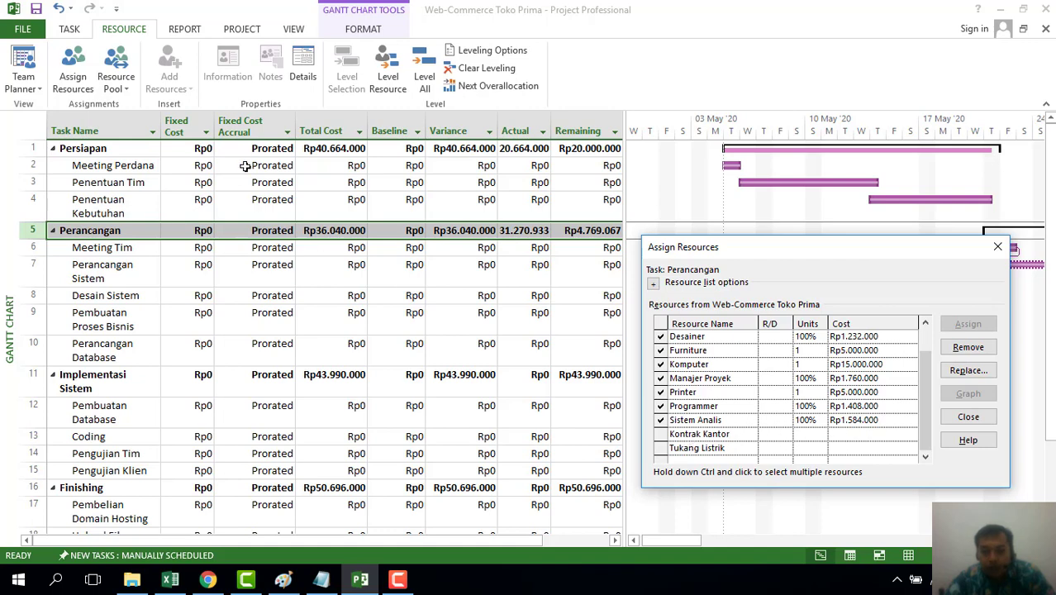
left_click(657, 447)
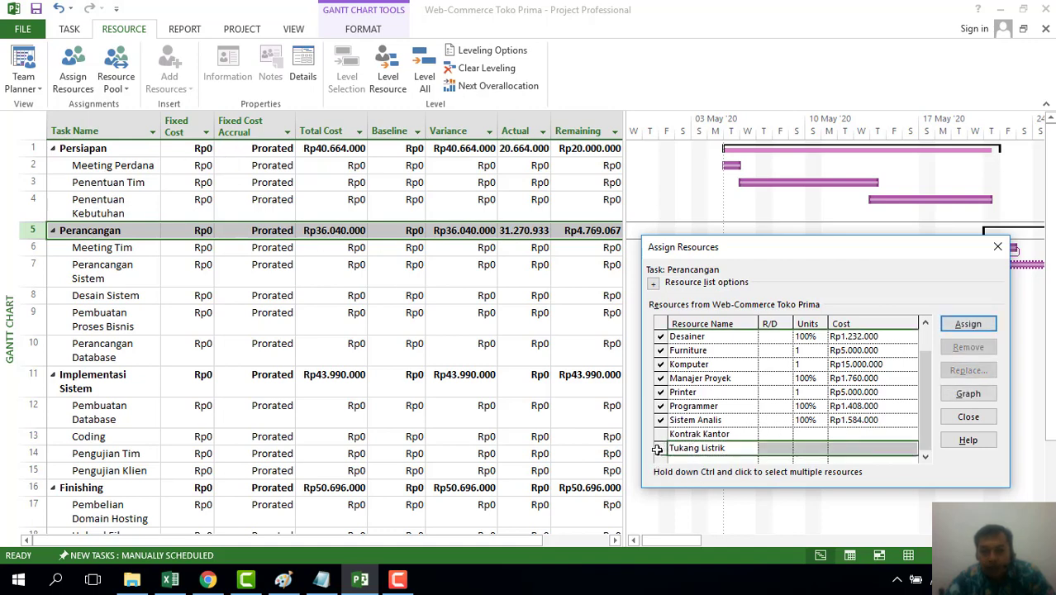
left_click(817, 449)
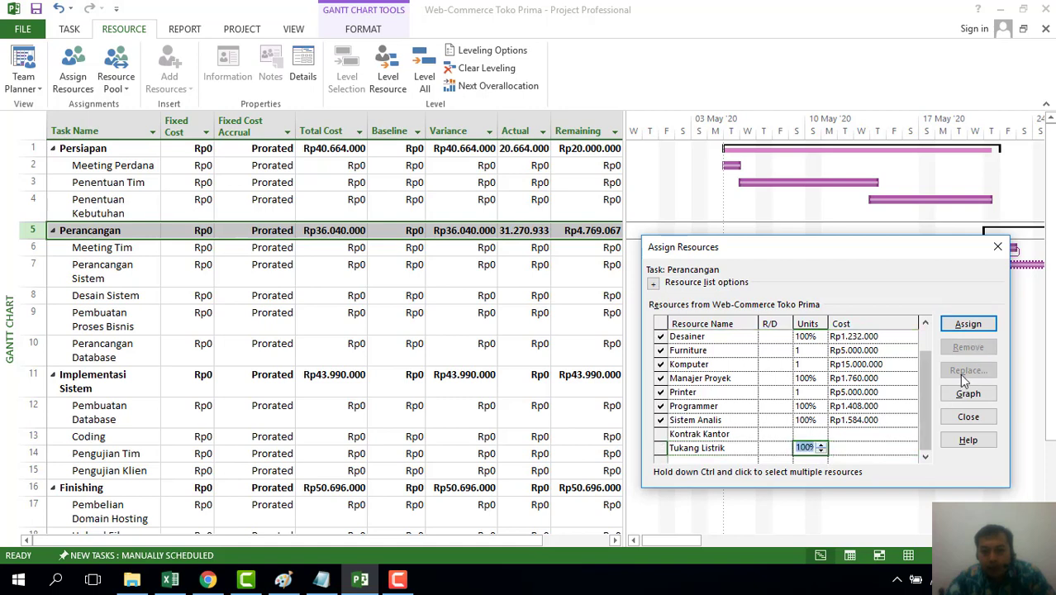
left_click(970, 324)
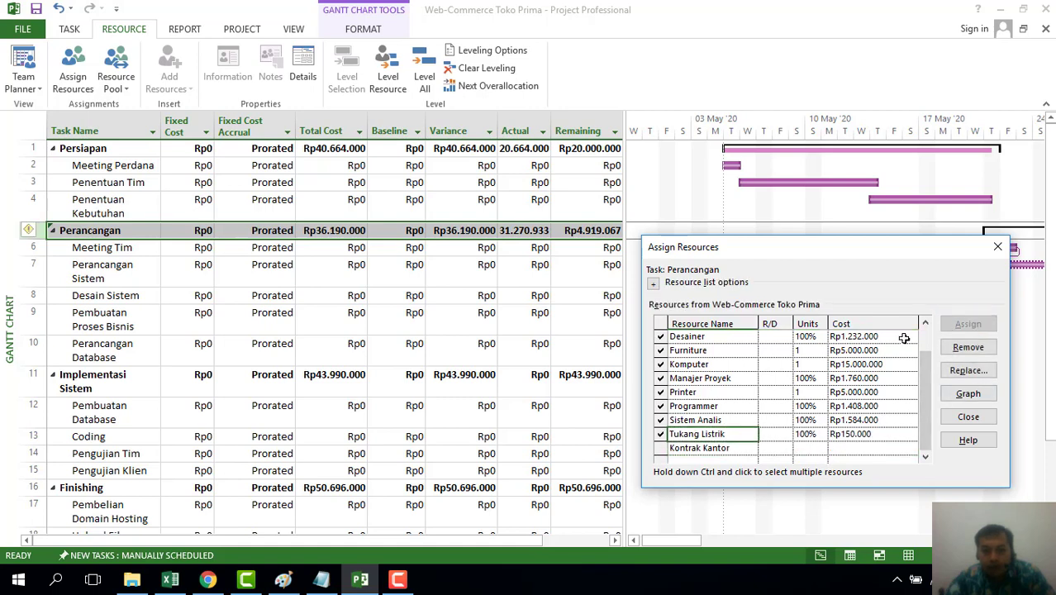
left_click(970, 418)
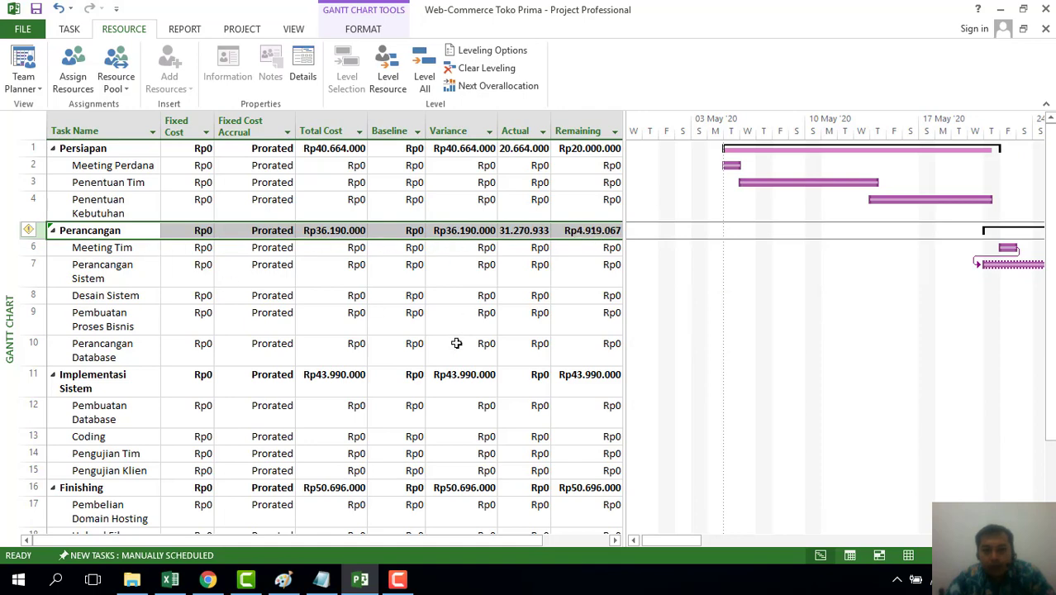
Assign 1 unit of the Printer resource to the Implementasi Sistem summary task and close the assignment dialog
left_click(25, 378)
left_click(84, 388)
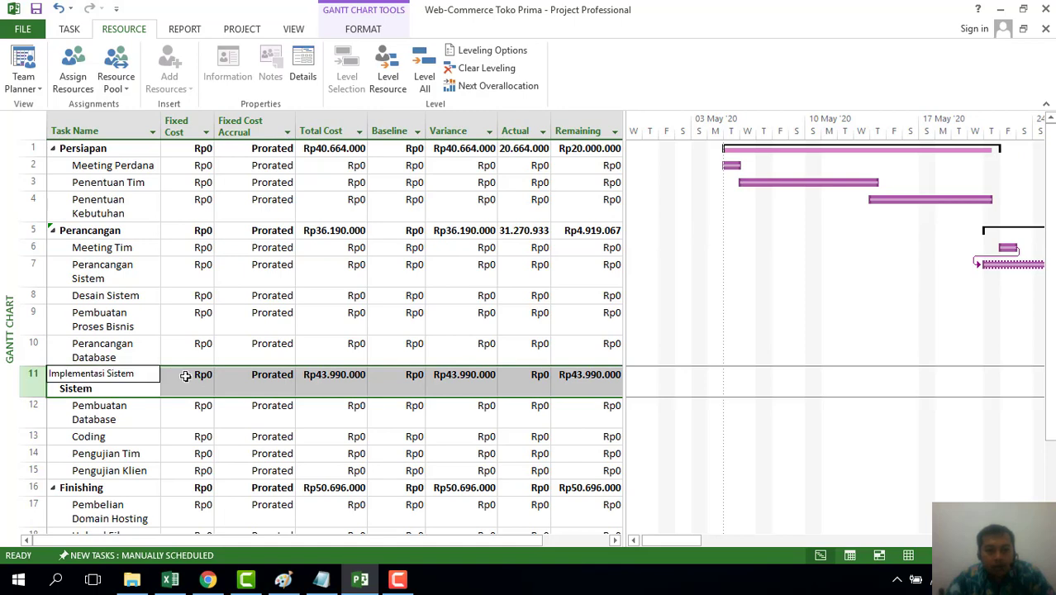
key("Escape")
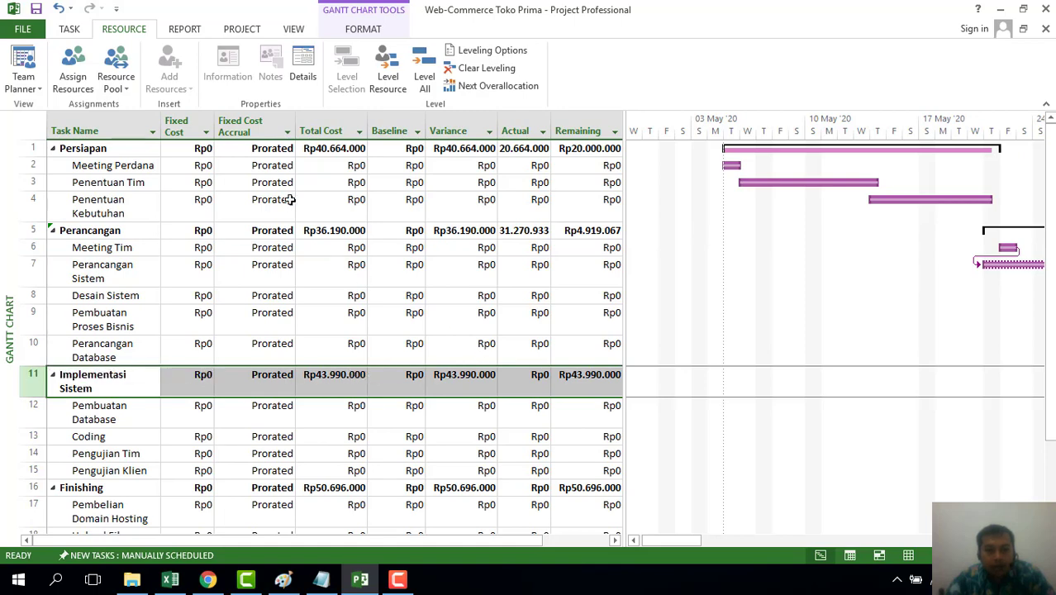
left_click(74, 82)
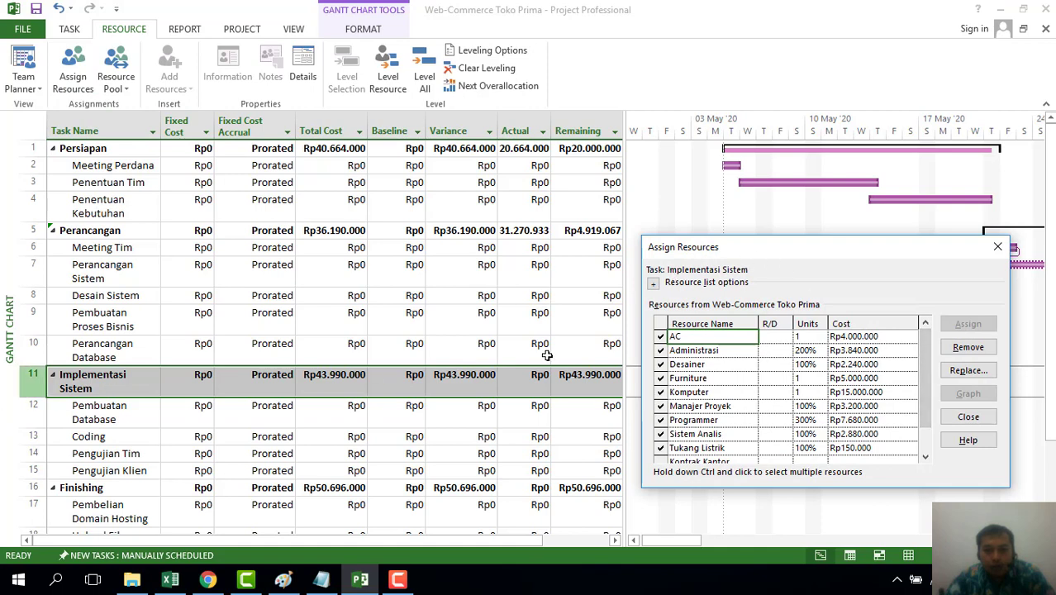
left_click_drag(921, 363, 935, 430)
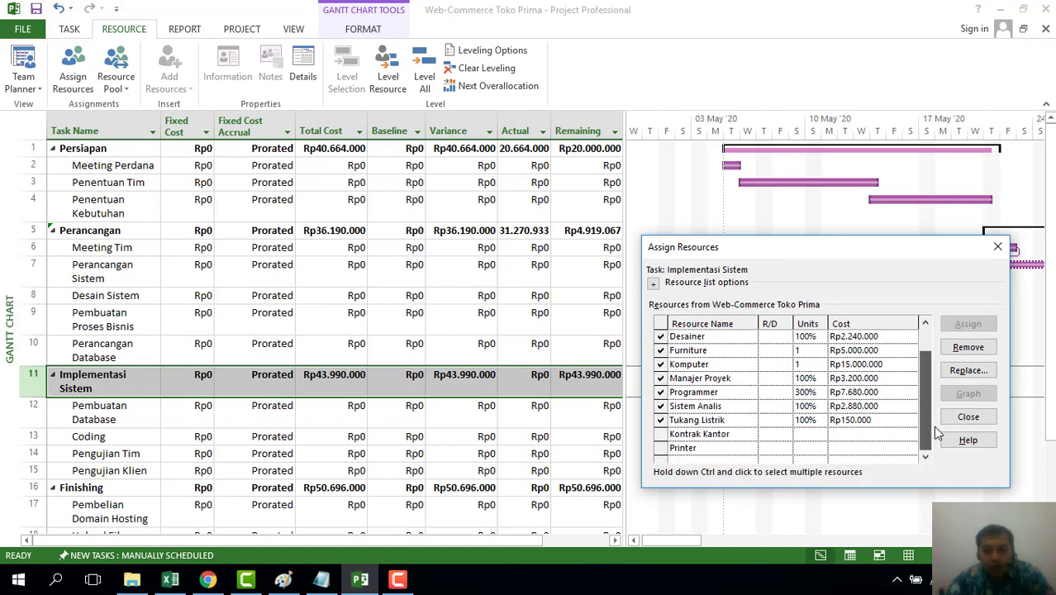
left_click(659, 449)
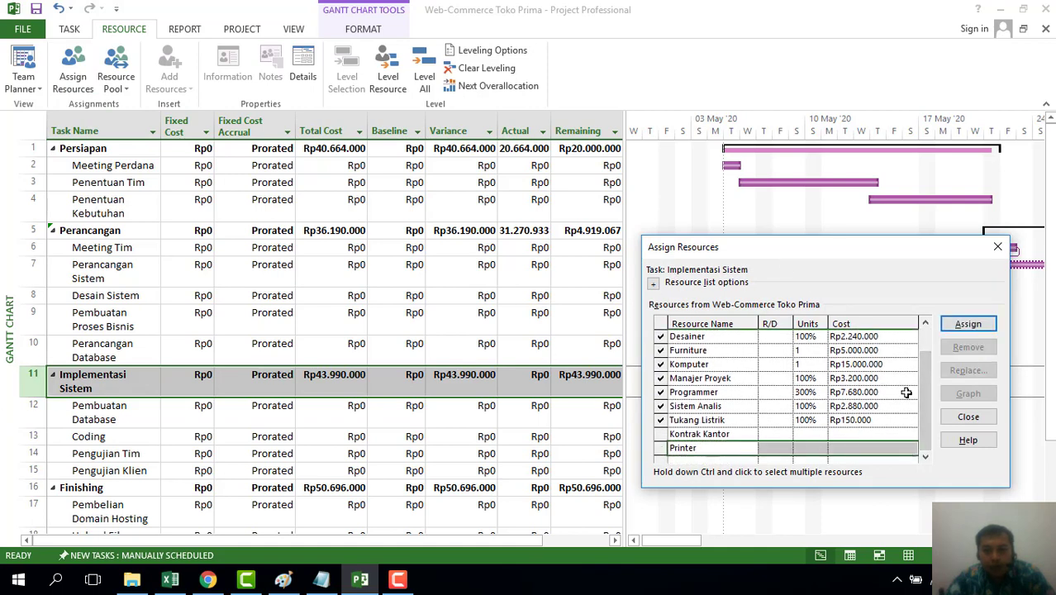
left_click(968, 325)
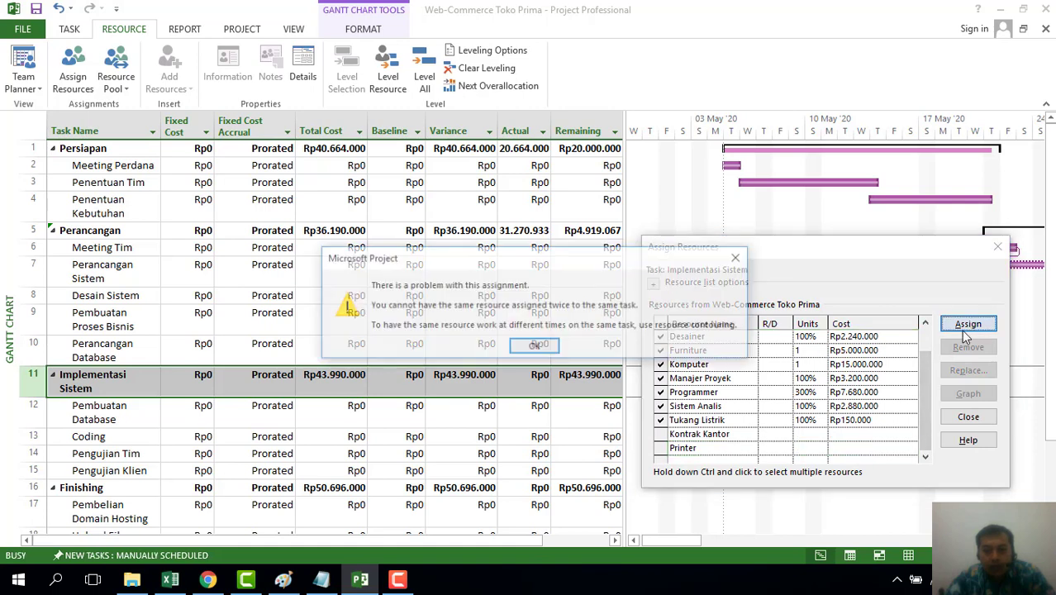
left_click(739, 267)
left_click(809, 447)
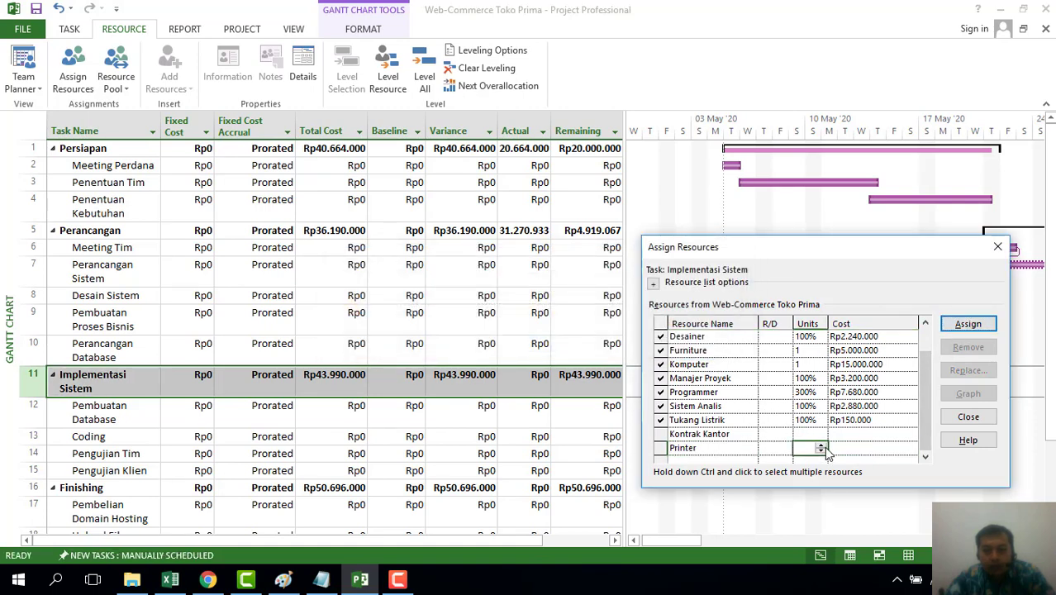
left_click(821, 444)
left_click(968, 324)
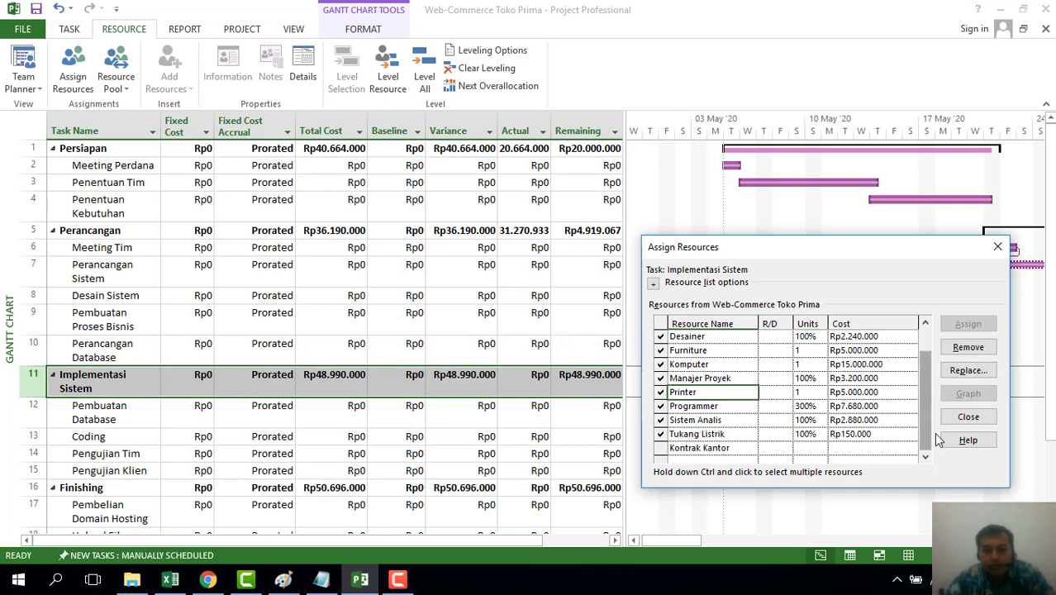
left_click(965, 418)
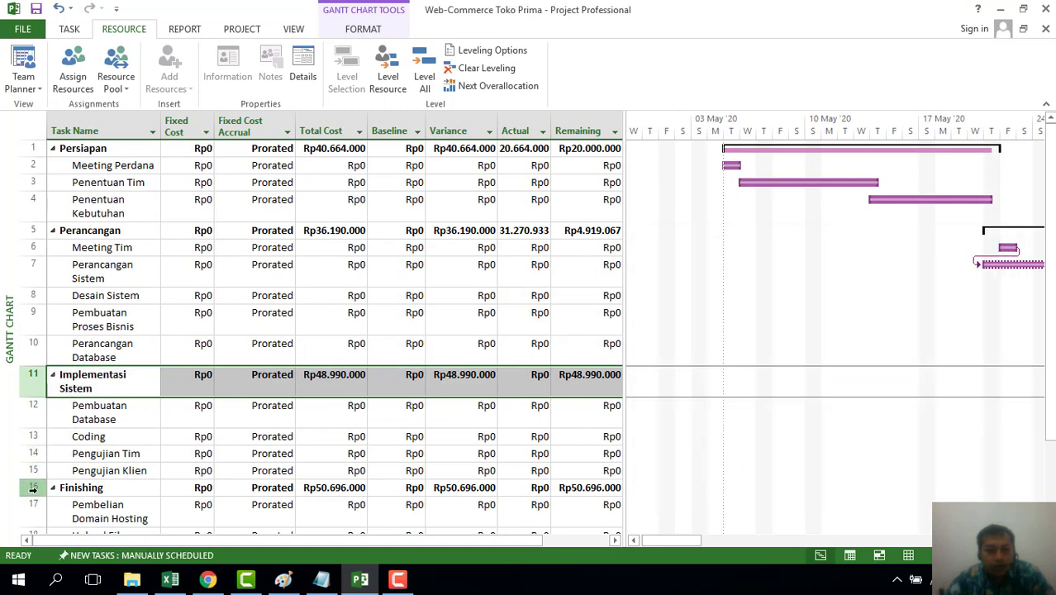
Assign the Administrasi resource at 100% units to the Finishing summary task
left_click(33, 488)
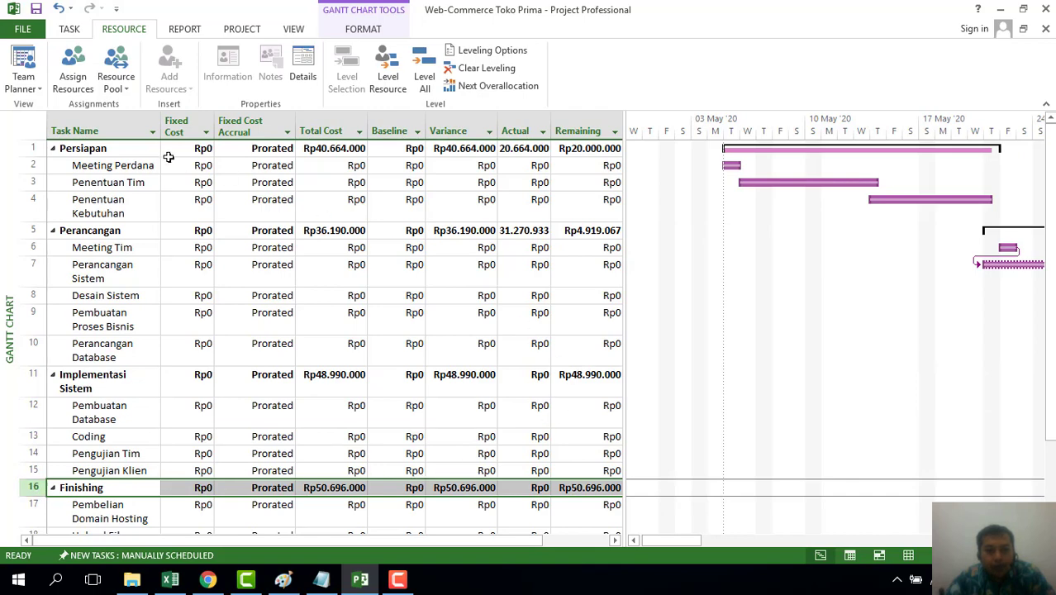
left_click(73, 68)
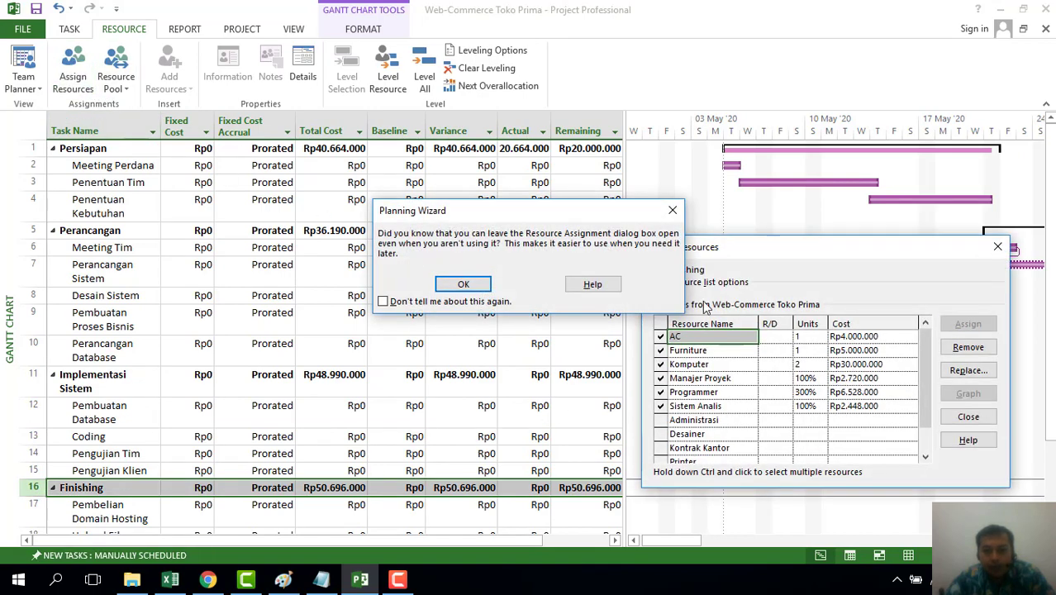
left_click(673, 210)
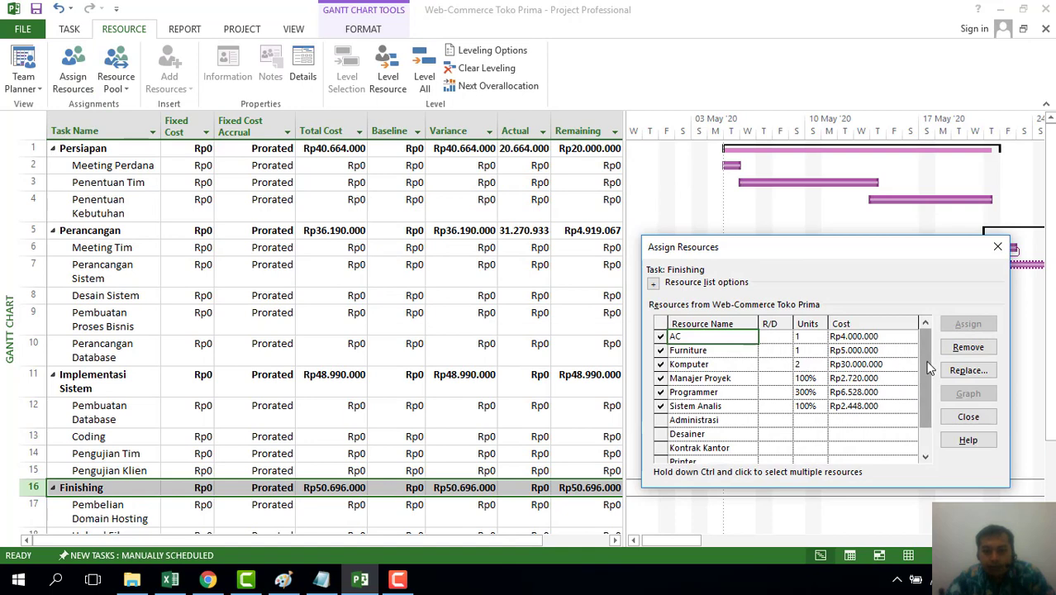
left_click_drag(924, 377, 921, 403)
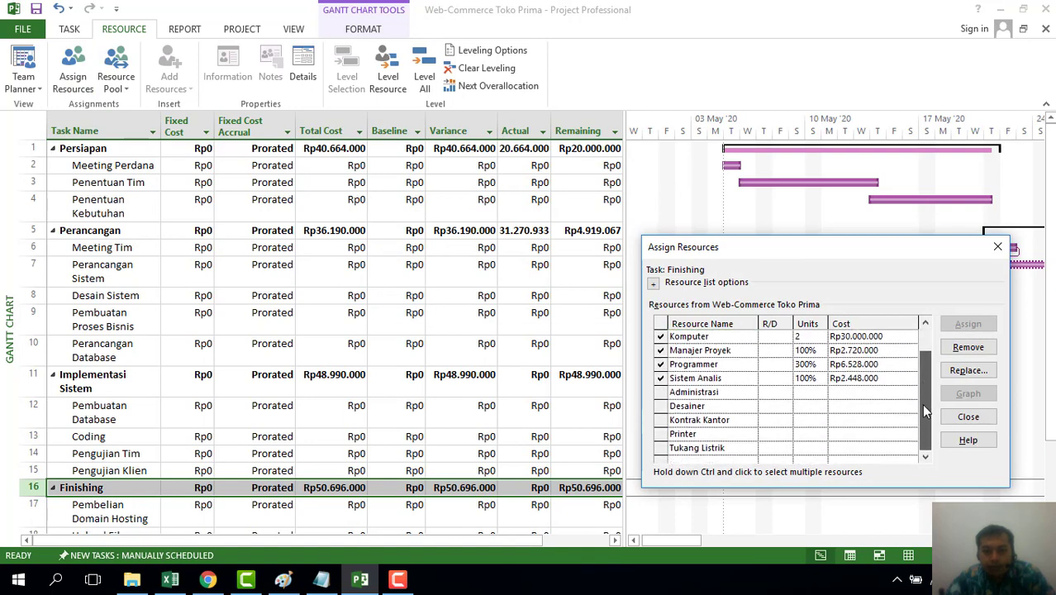
left_click(659, 396)
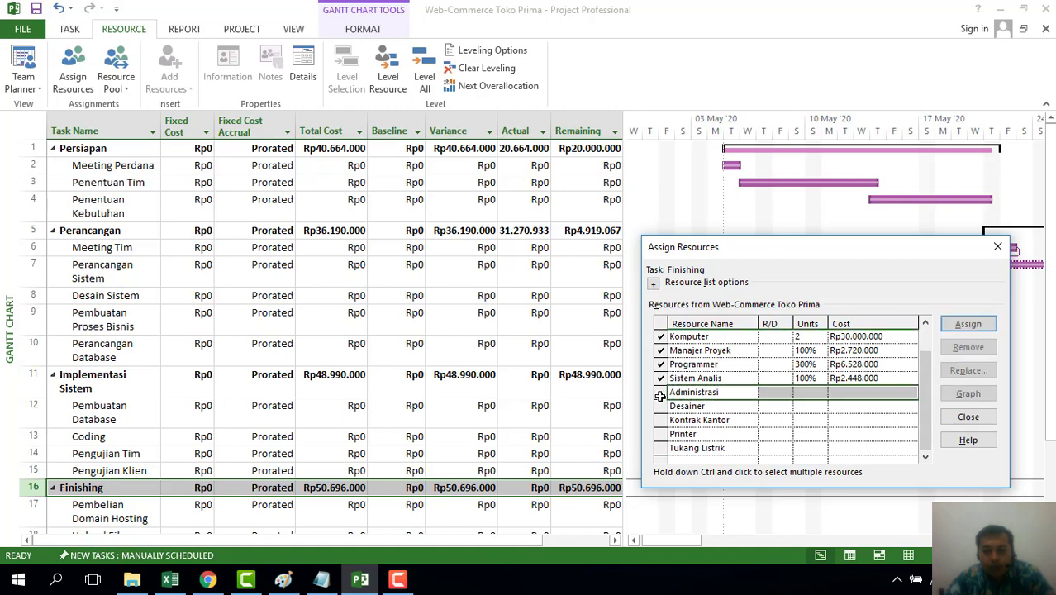
left_click(818, 392)
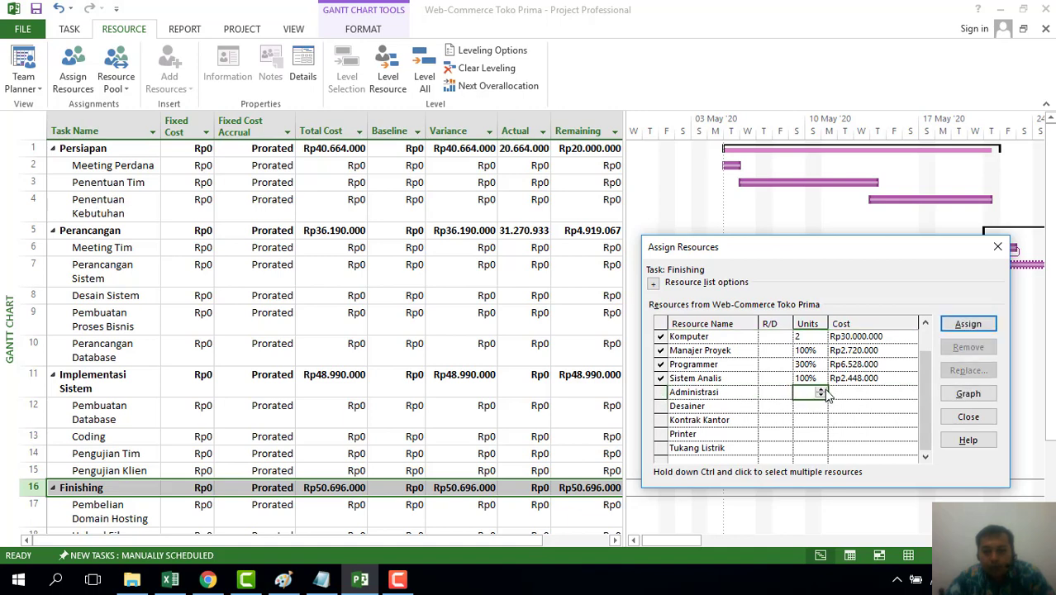
left_click(968, 324)
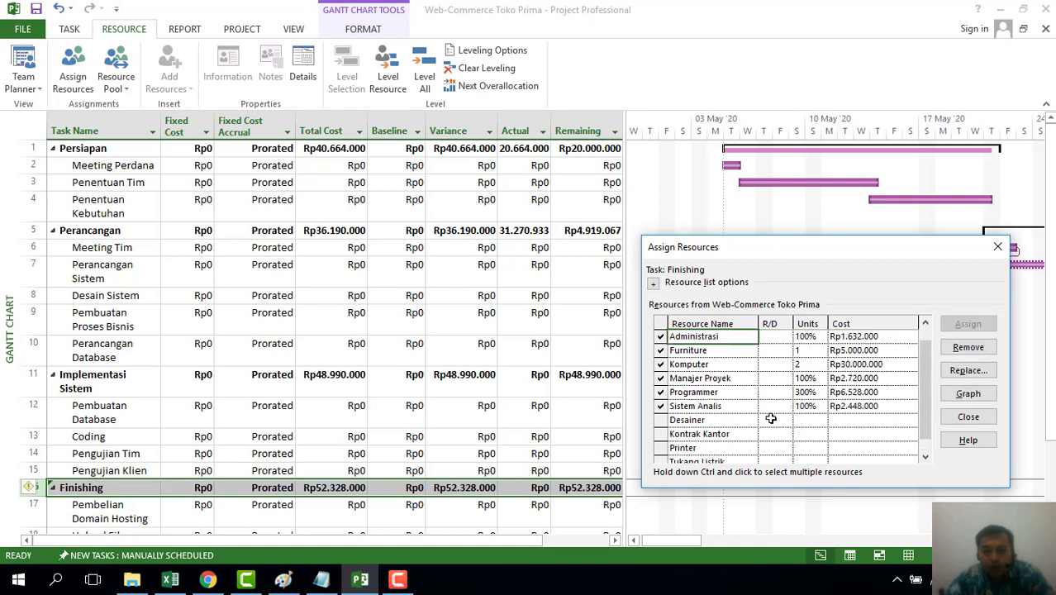
Assign the Desainer resource at 100% units and the Printer resource to the Finishing summary task, and close the assignment dialog
left_click(661, 422)
left_click(822, 421)
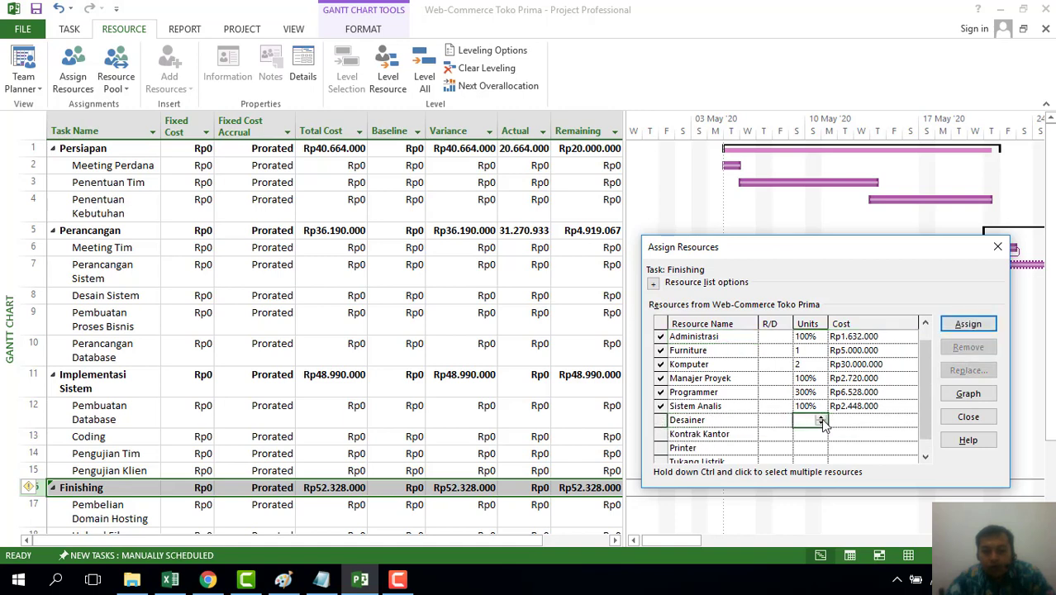
left_click(975, 328)
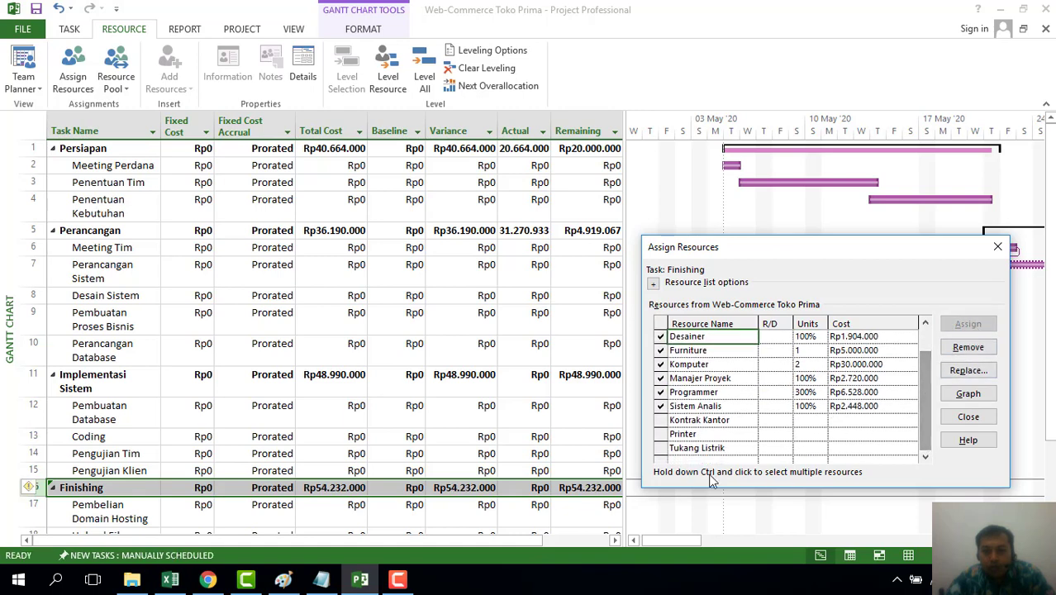
left_click(665, 435)
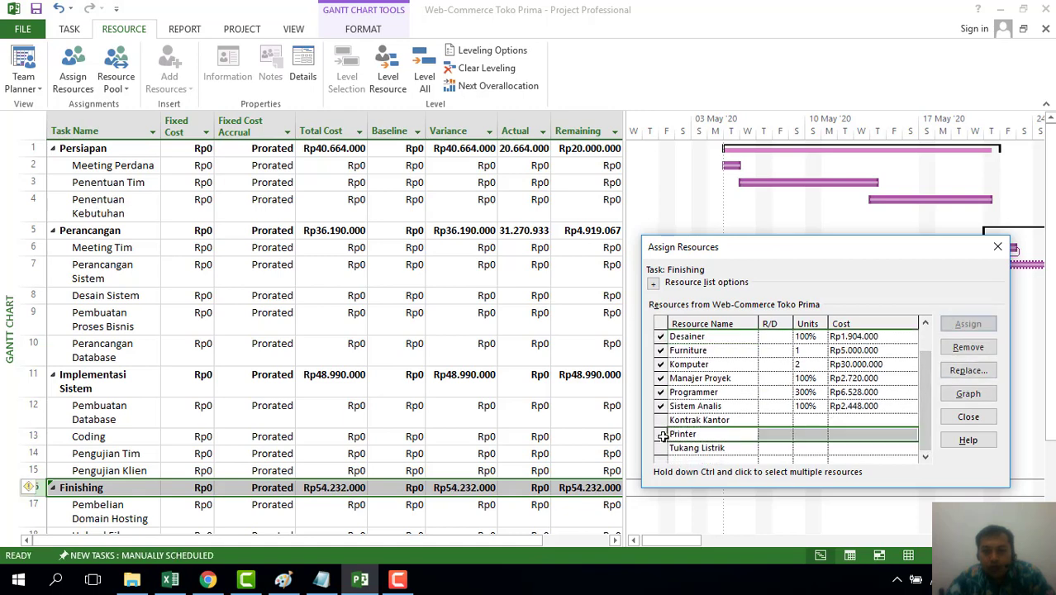
left_click(815, 436)
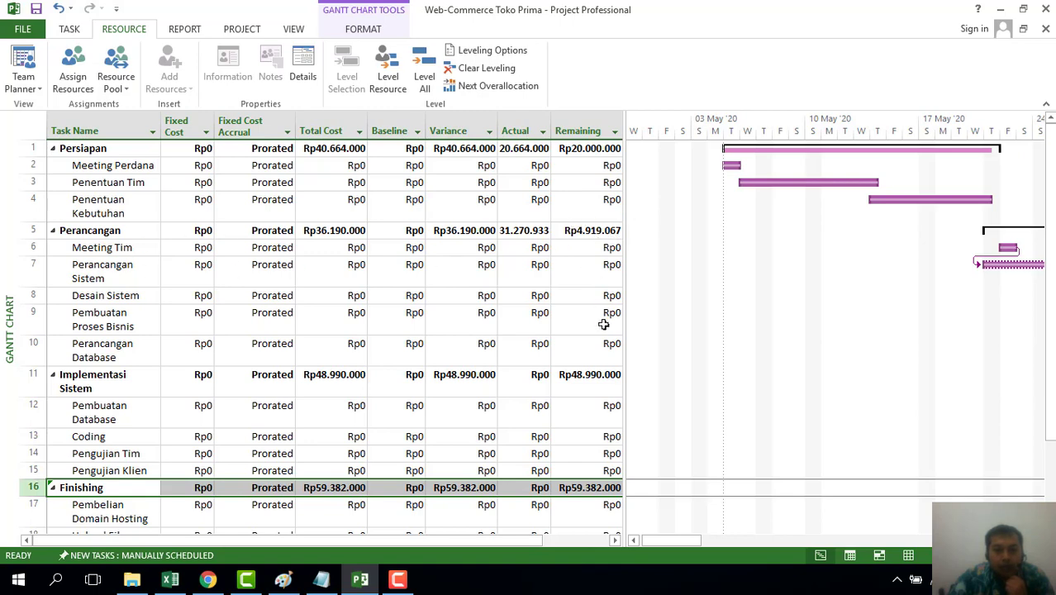
Examine the summary tasks' total, actual and remaining costs and the Gantt bars of the Persiapan and Perancangan subtasks
scroll(600, 346, "down", 1)
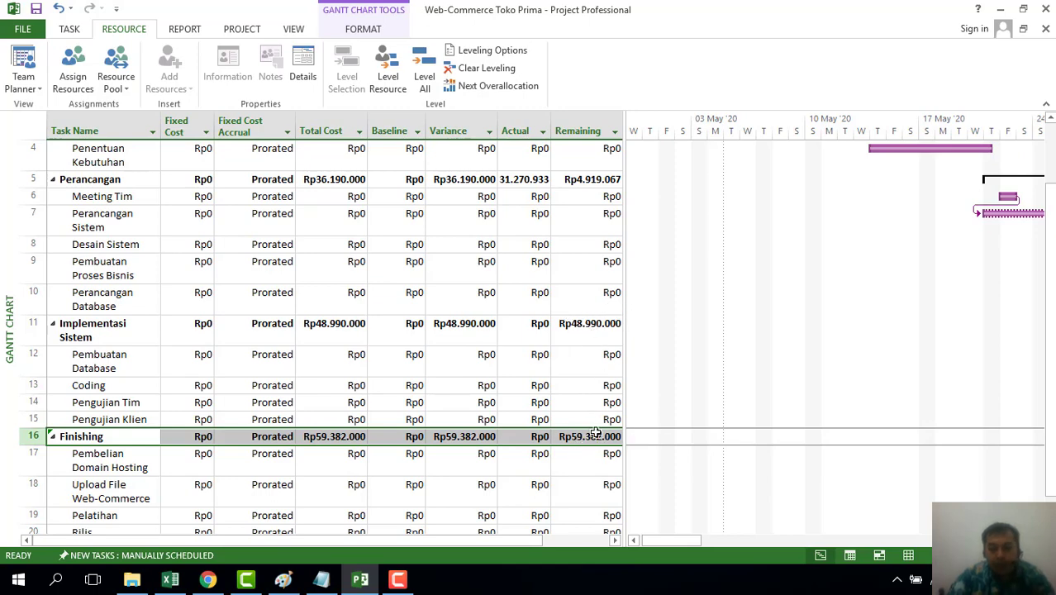
scroll(384, 418, "up", 2)
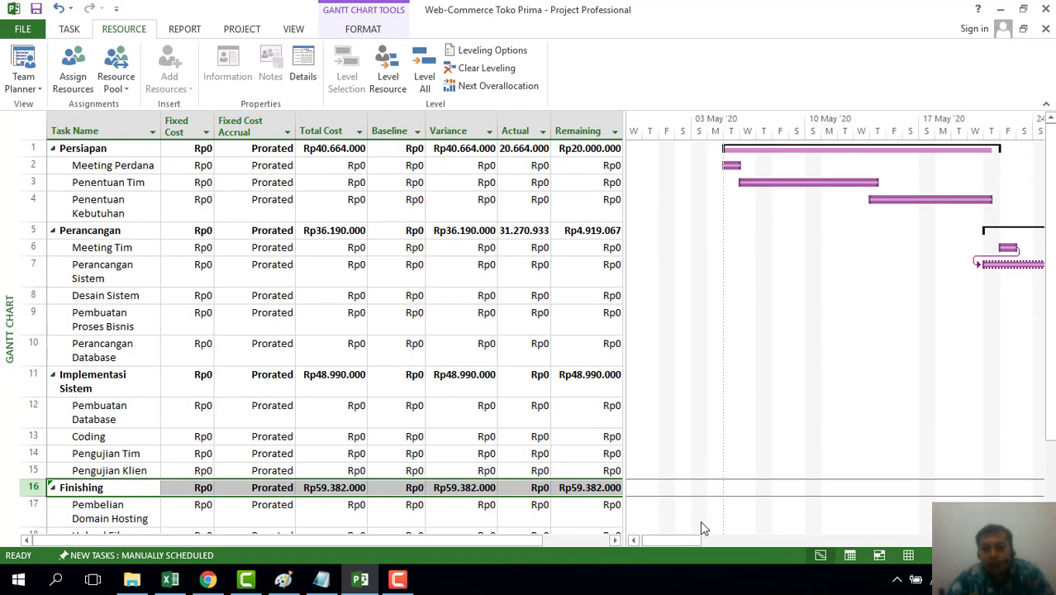
left_click_drag(686, 543, 641, 531)
left_click(772, 183)
left_click(750, 164)
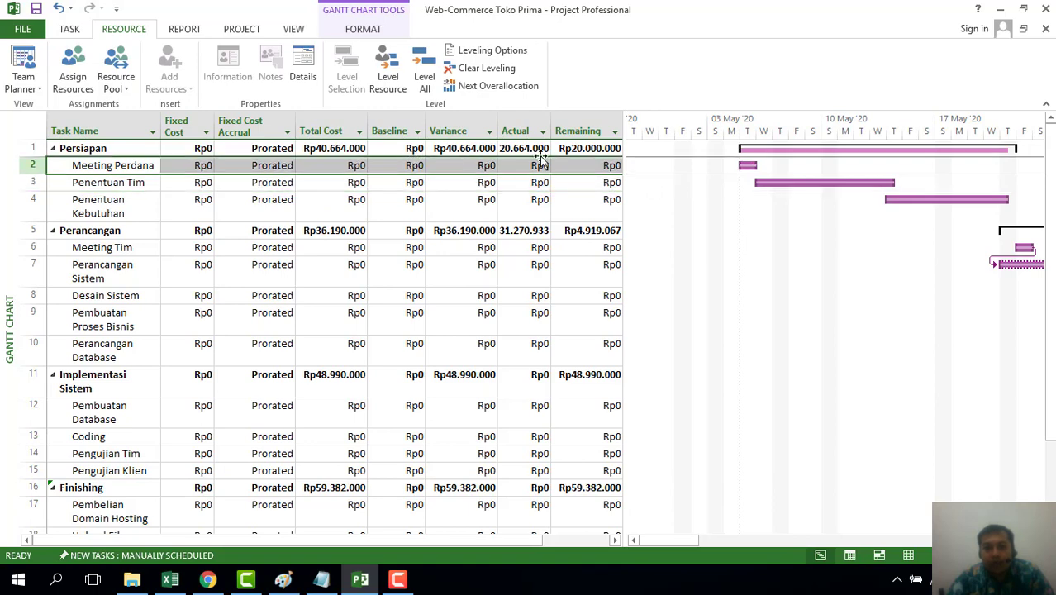
left_click(841, 184)
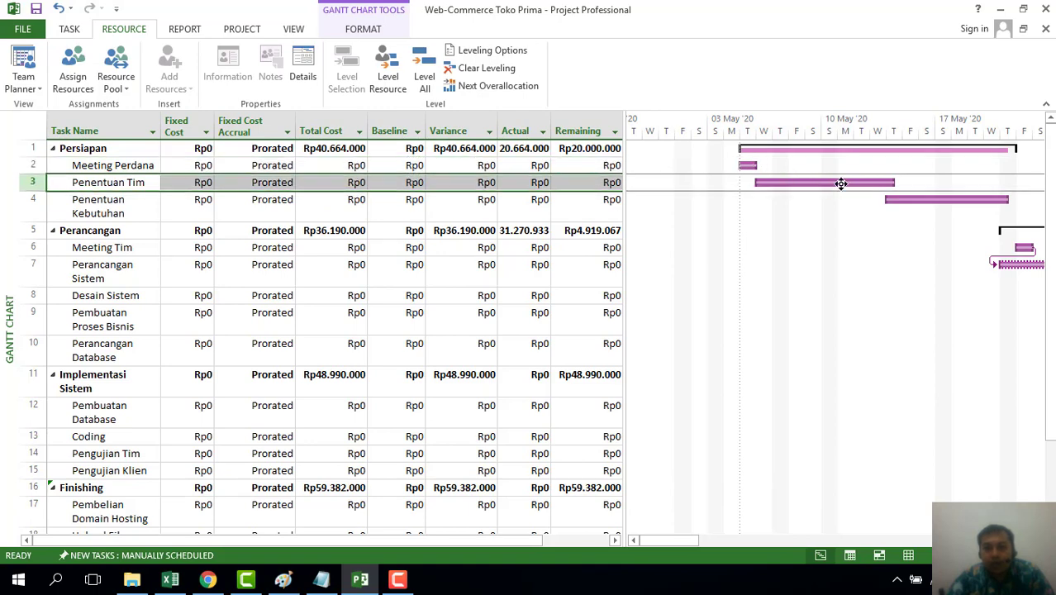
left_click(920, 201)
left_click(1010, 263)
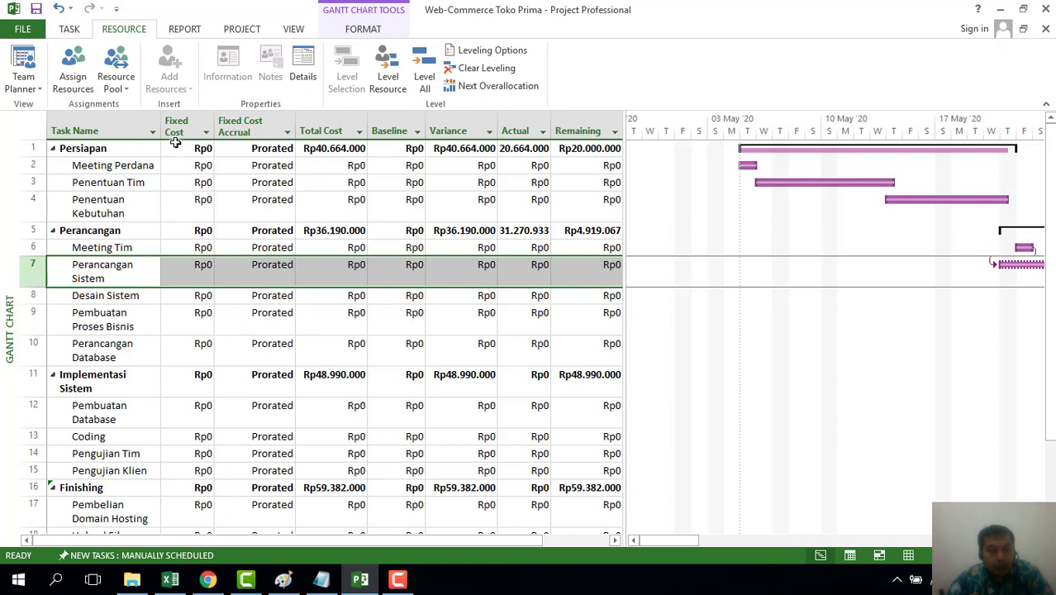
Open the project statistics from the project information, review the dates, duration, work and cost, and close them
left_click(242, 30)
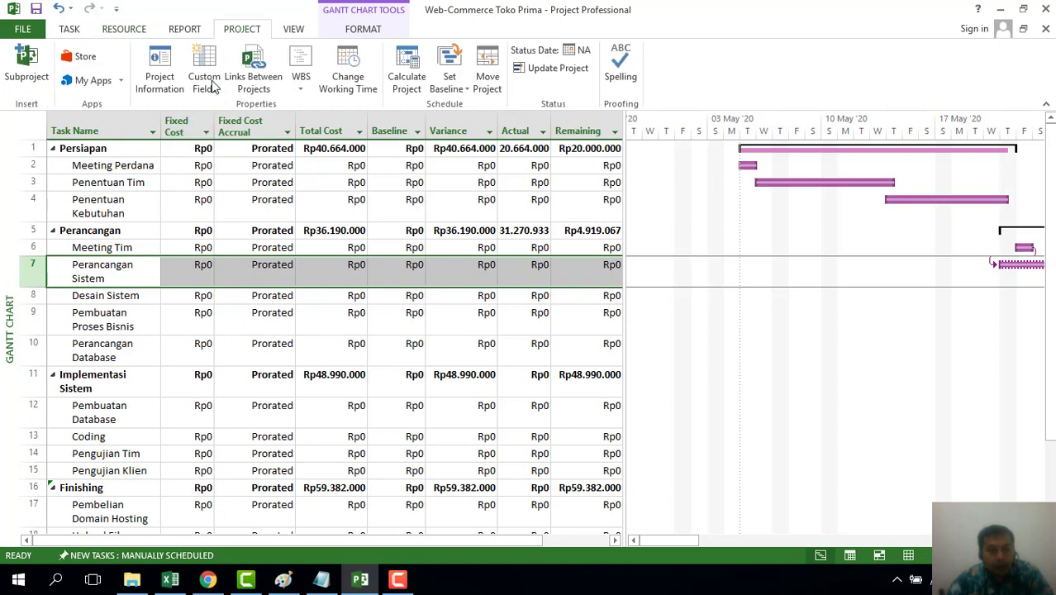
left_click(162, 89)
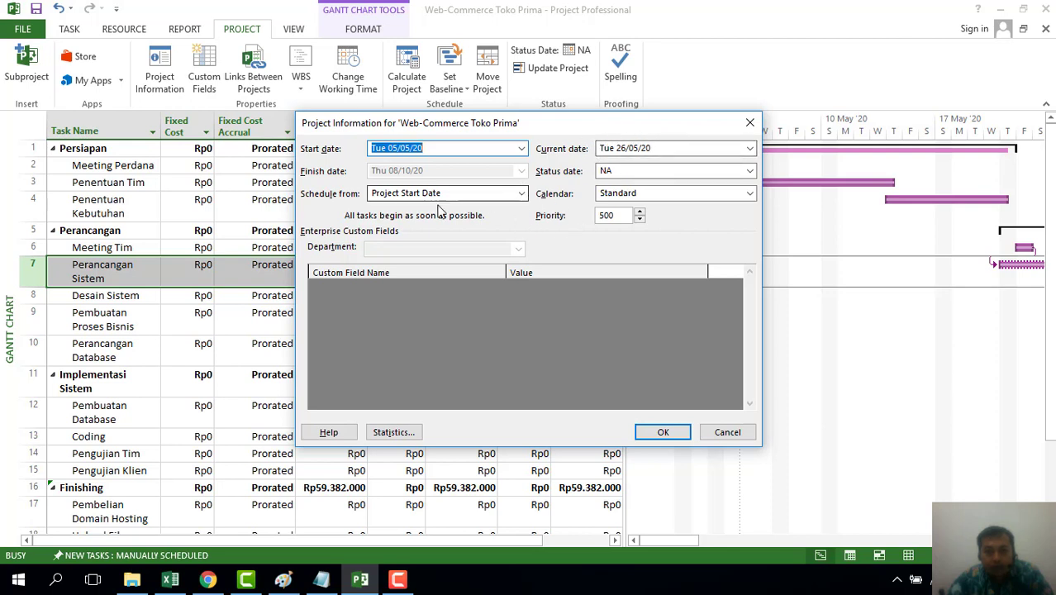
left_click(392, 433)
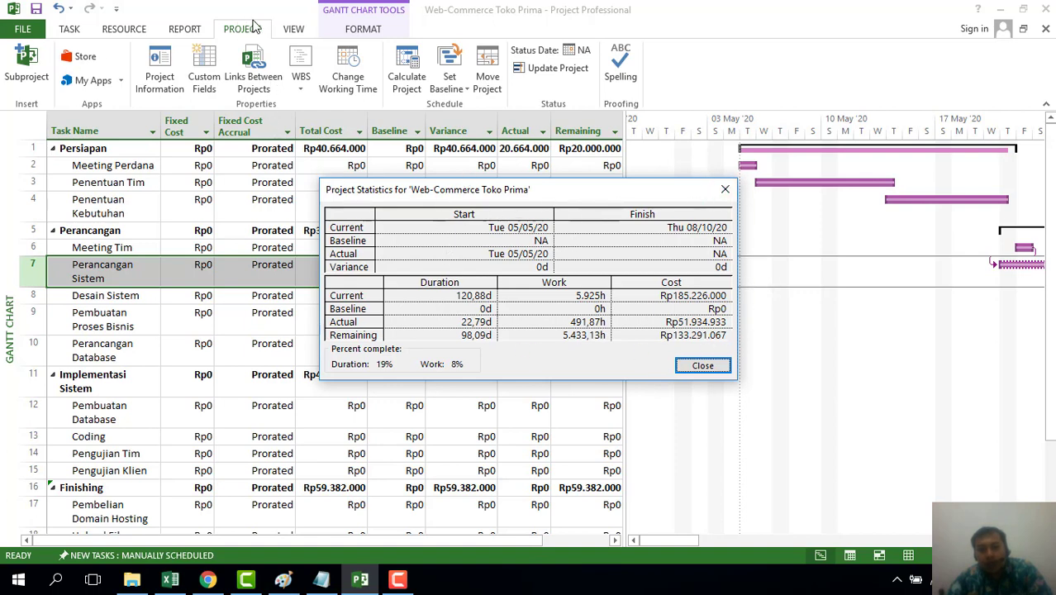
left_click(703, 366)
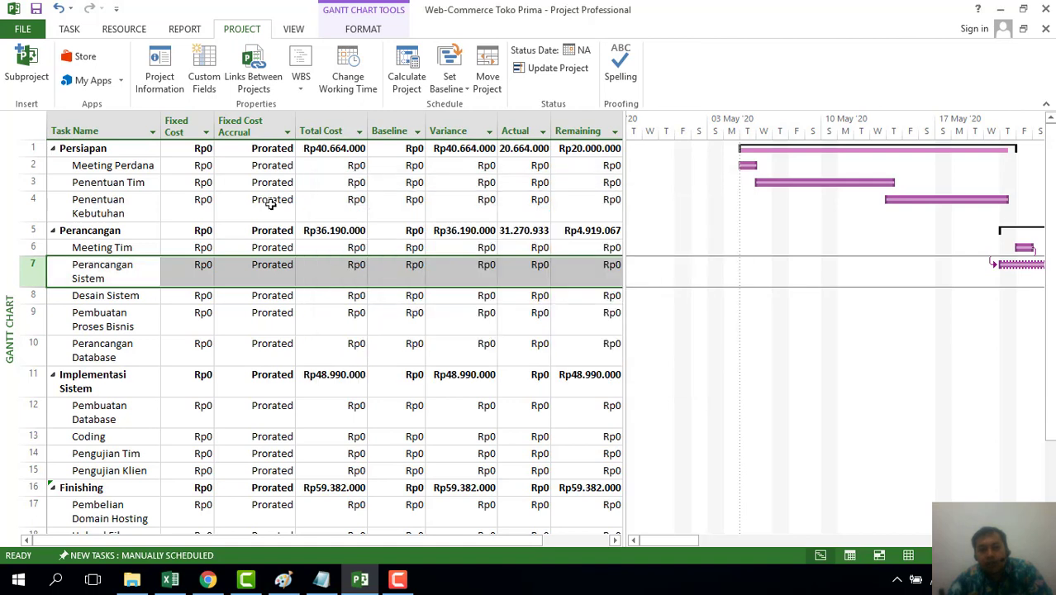
Switch the Gantt Chart's task table from Cost to Tracking
left_click(300, 30)
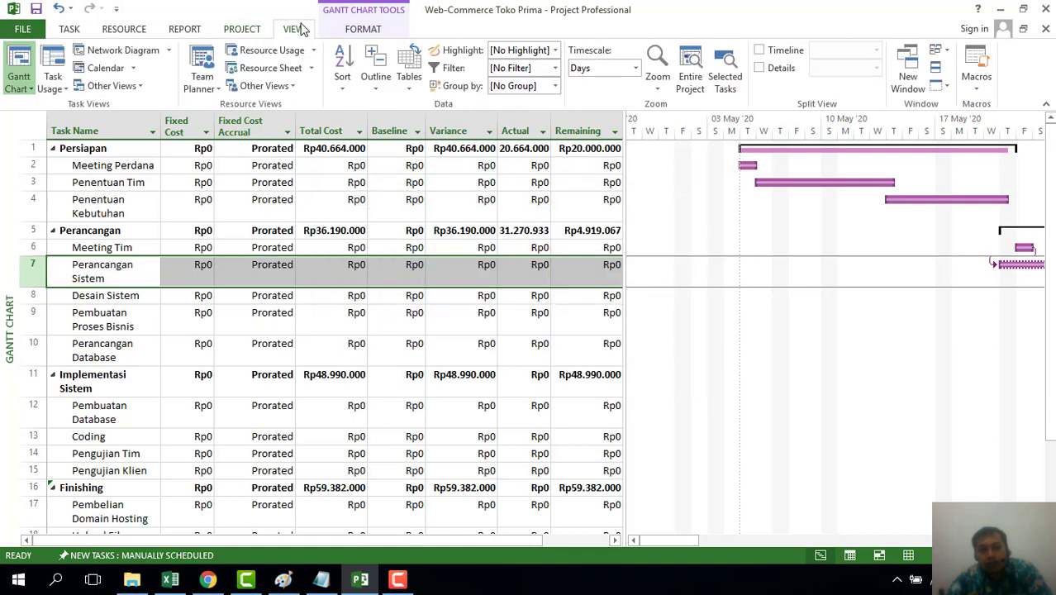
left_click(411, 89)
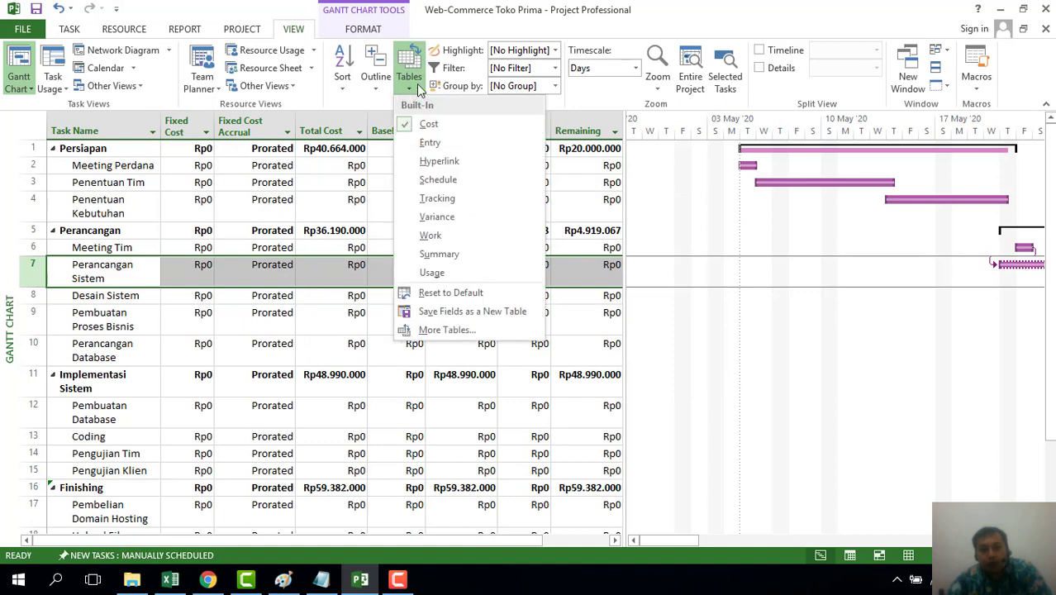
left_click(437, 198)
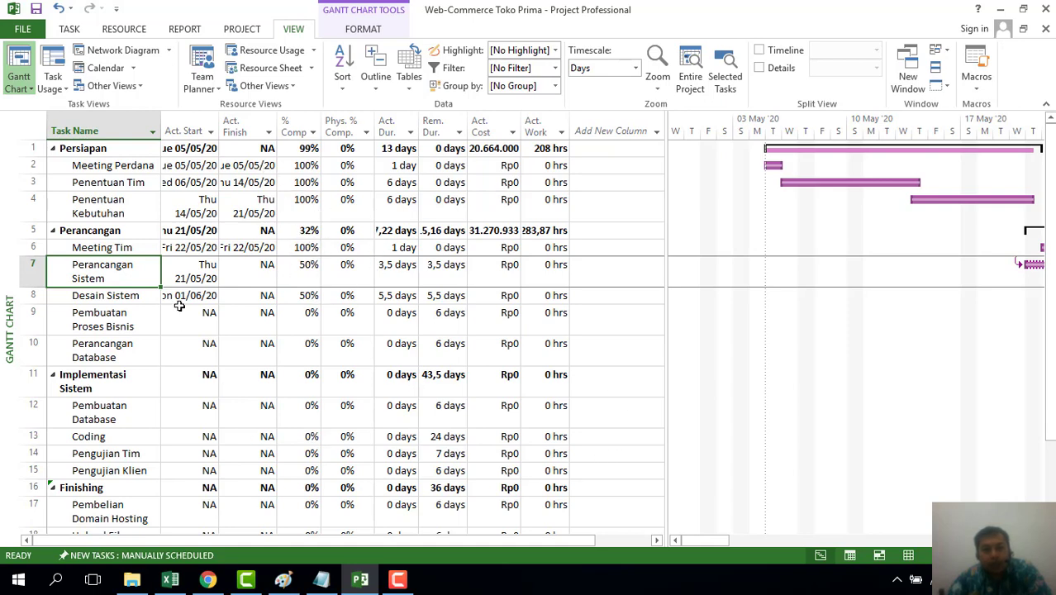
Switch to the Resource Form view and browse the resource records from Manajer Proyek through Programmer to Desainer
left_click(27, 88)
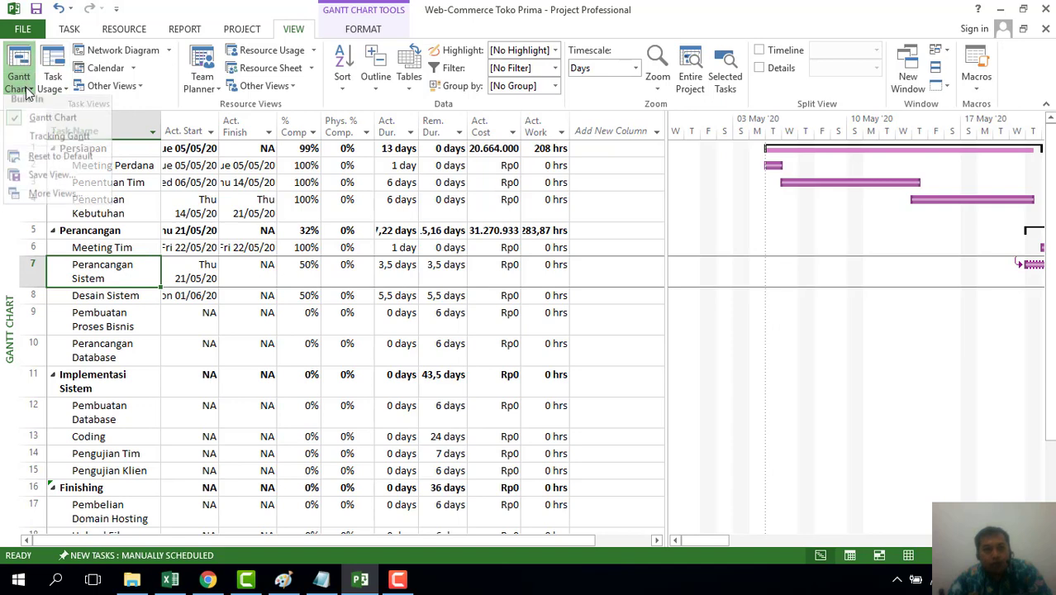
left_click(27, 89)
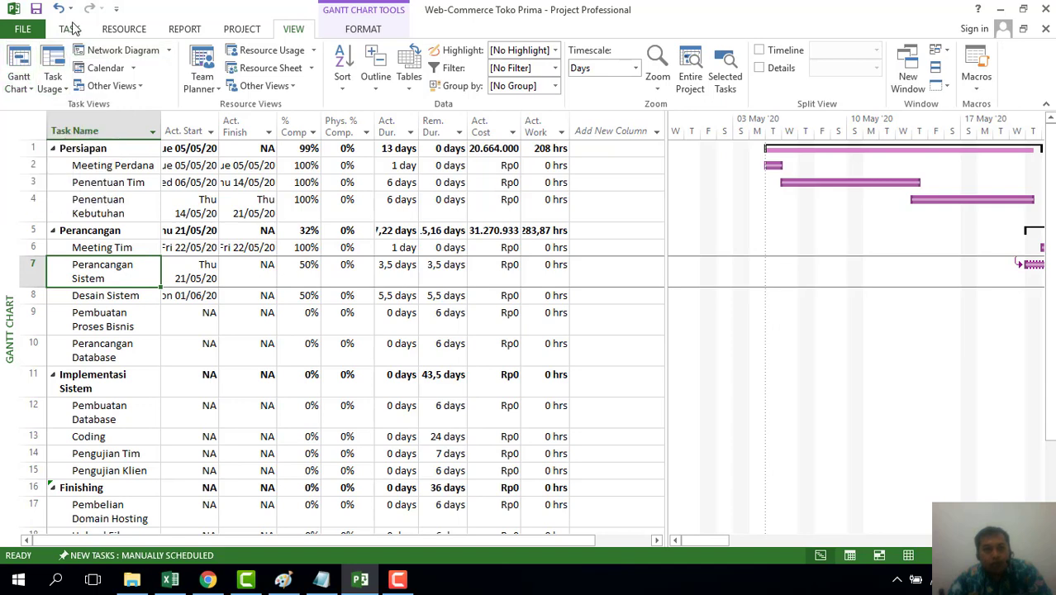
left_click(71, 29)
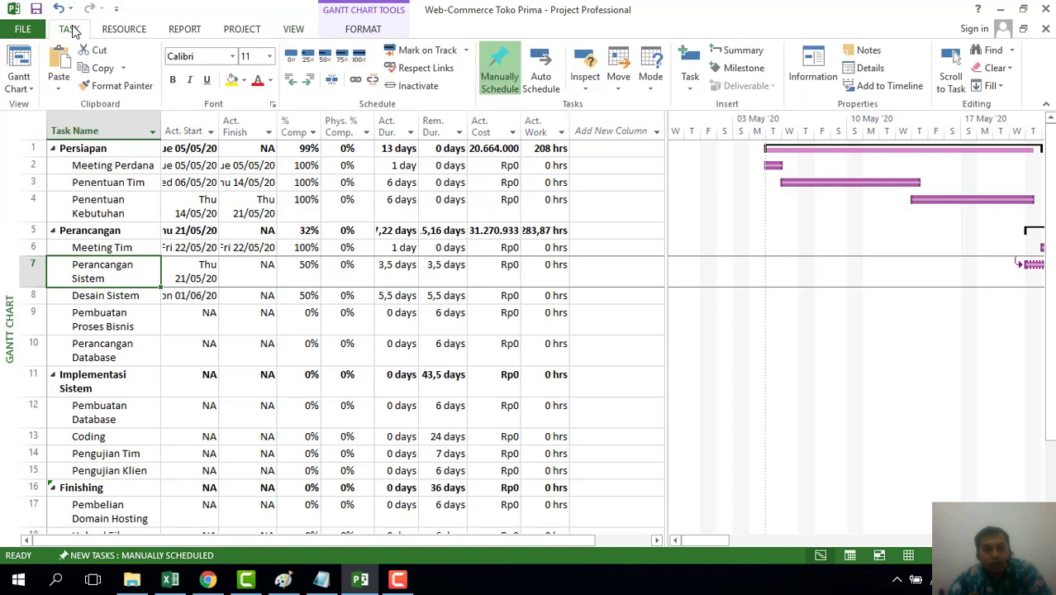
left_click(28, 88)
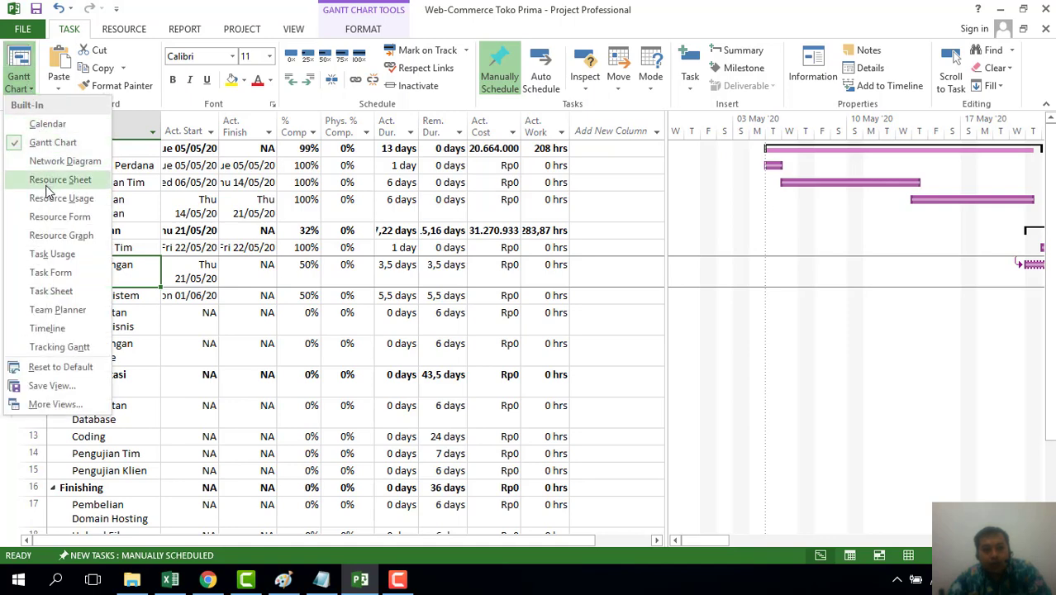
left_click(45, 216)
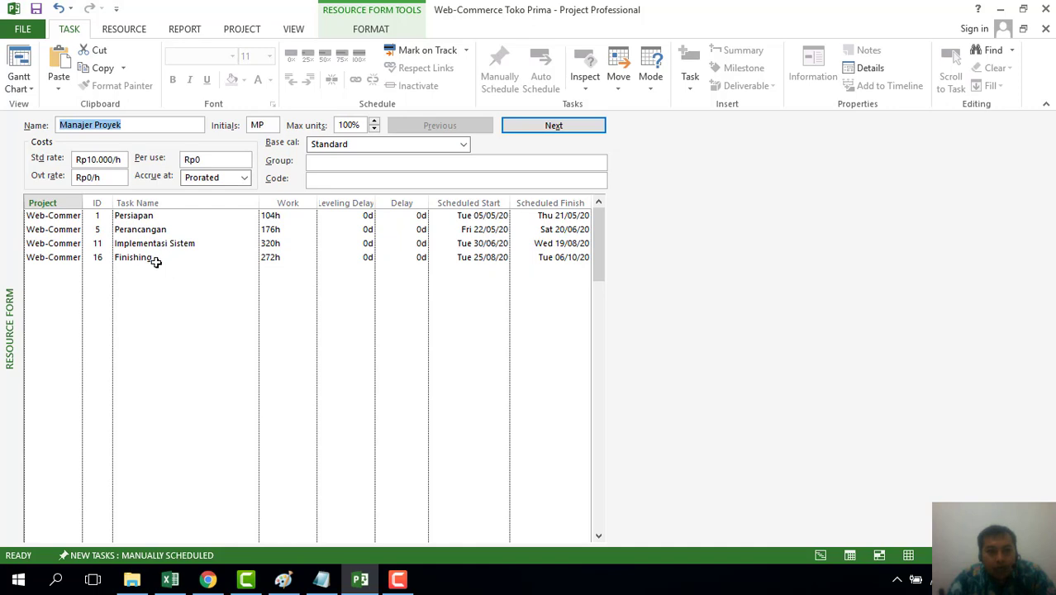
left_click(132, 124)
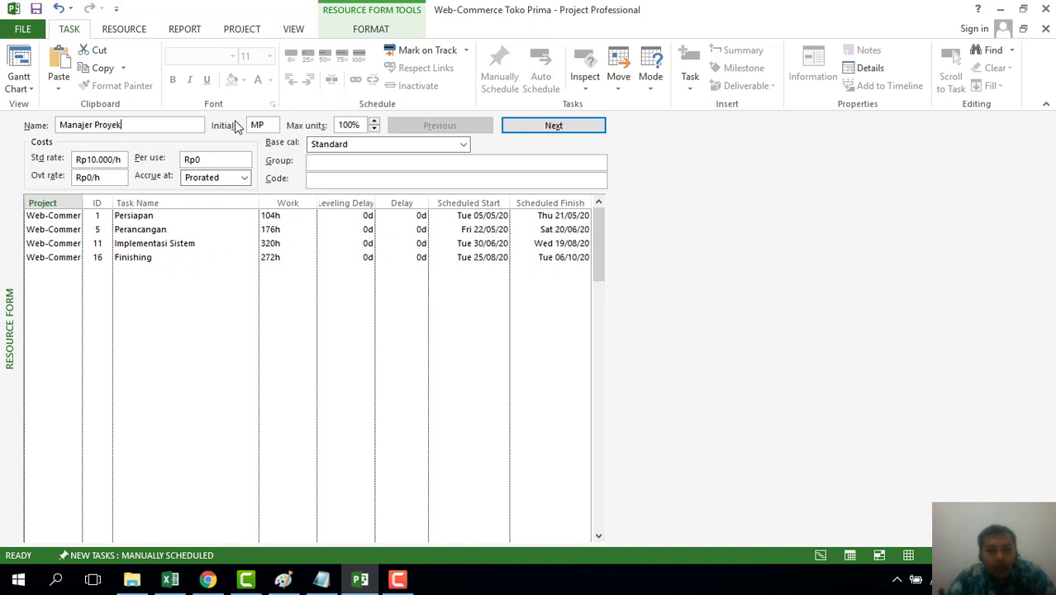
left_click(571, 130)
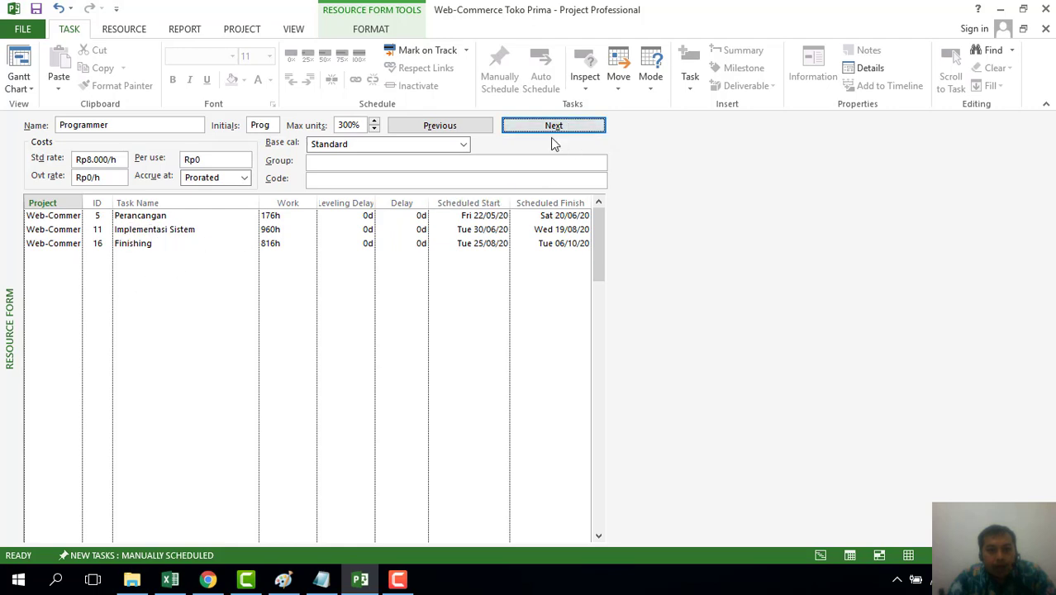
left_click(554, 128)
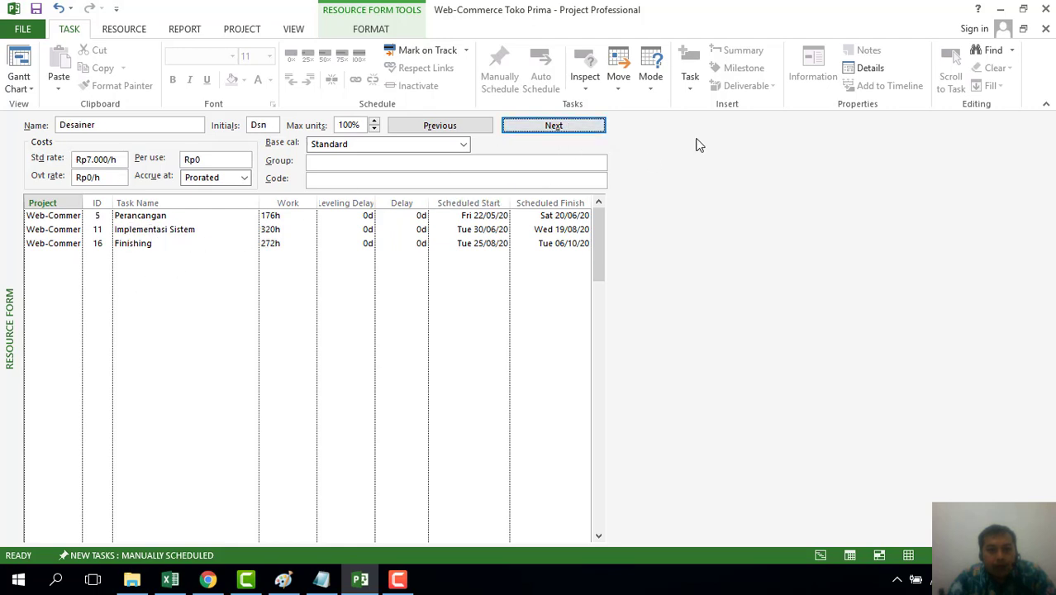
Display the Resource Graph for Desainer and look at its allocation back to early May 2020
left_click(32, 89)
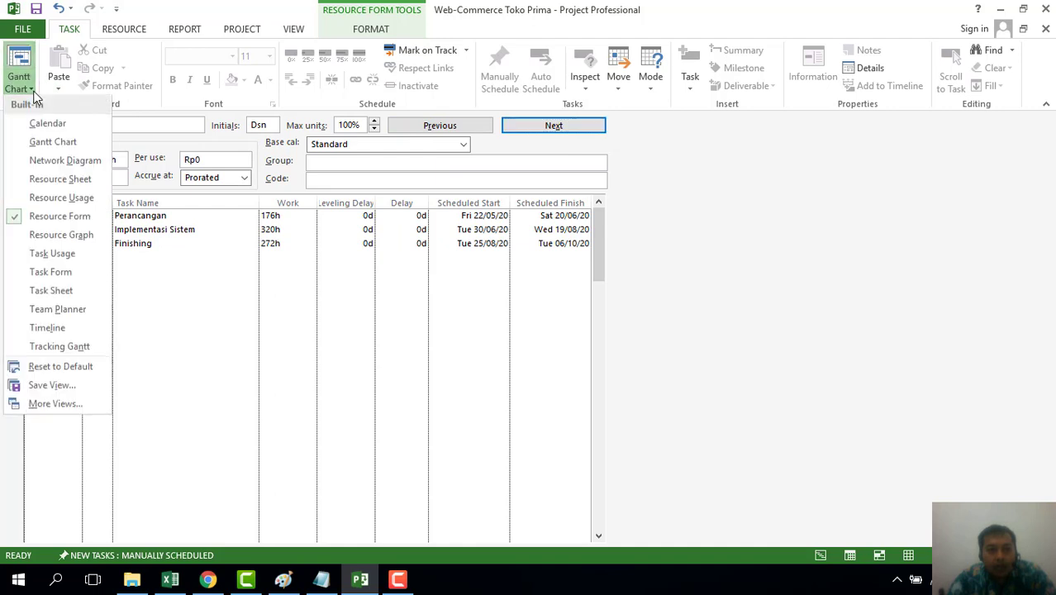
left_click(66, 238)
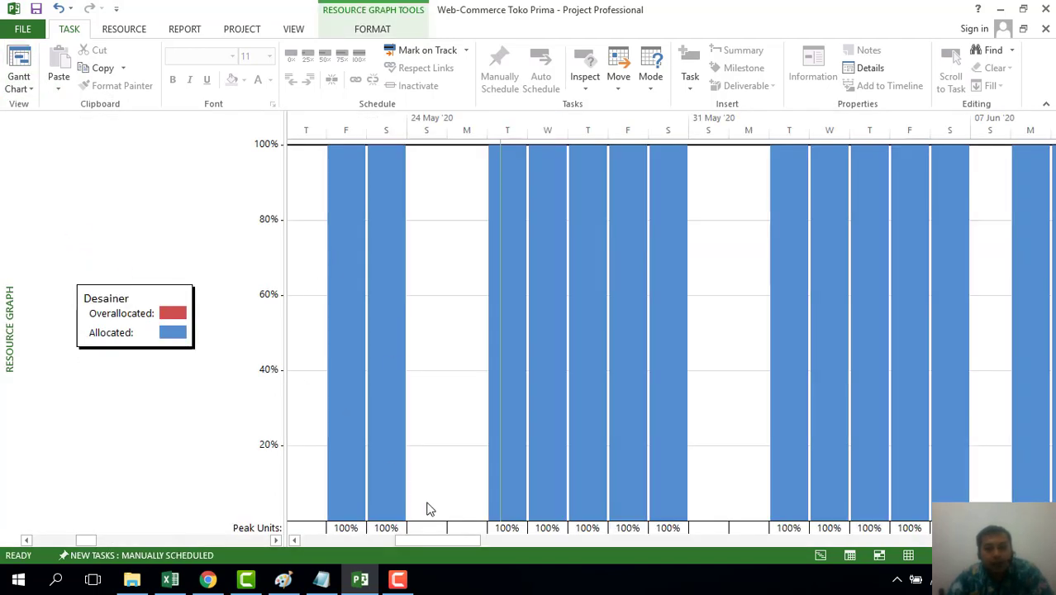
left_click_drag(436, 537, 296, 539)
View the project tasks in the Calendar view and return to the Gantt Chart view
left_click(24, 89)
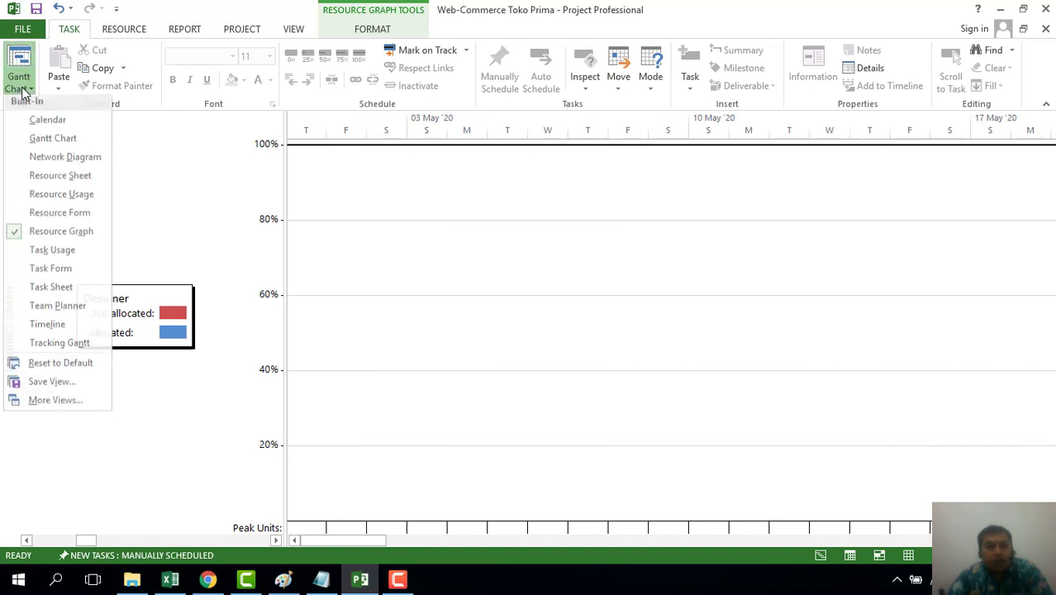
left_click(32, 121)
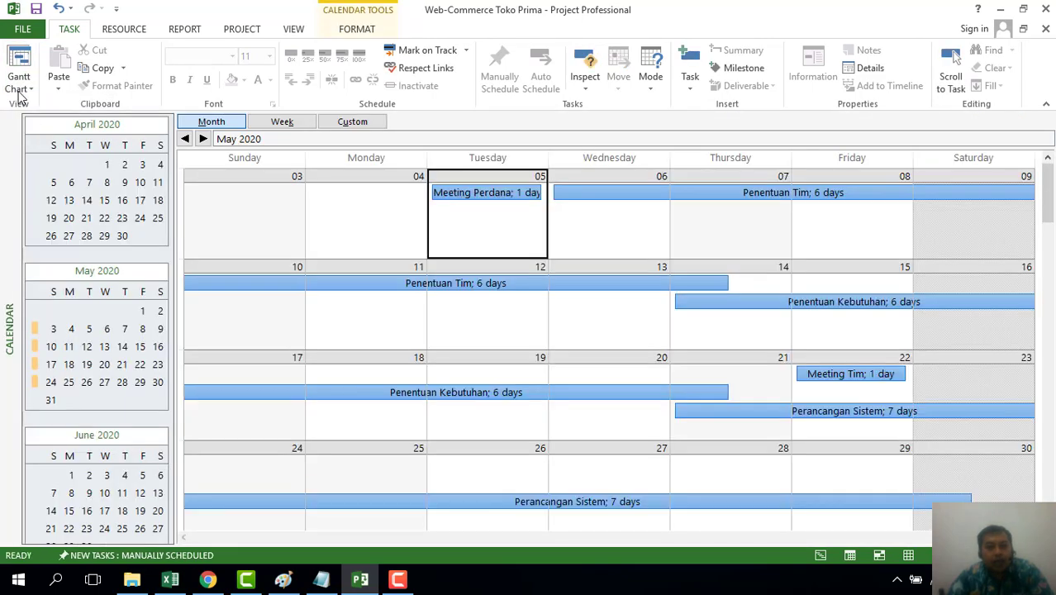
left_click(23, 89)
left_click(33, 139)
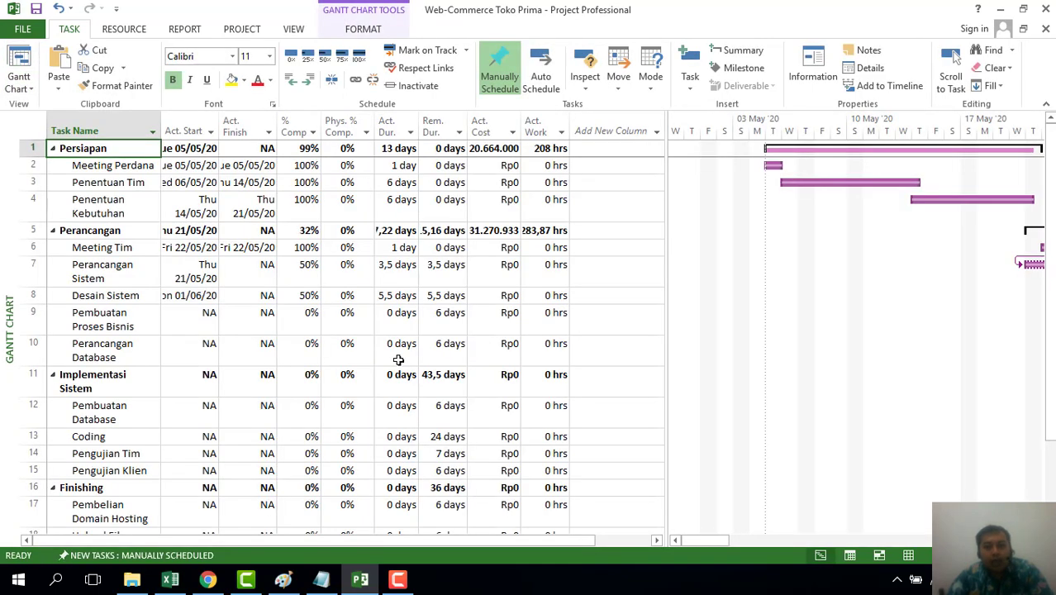